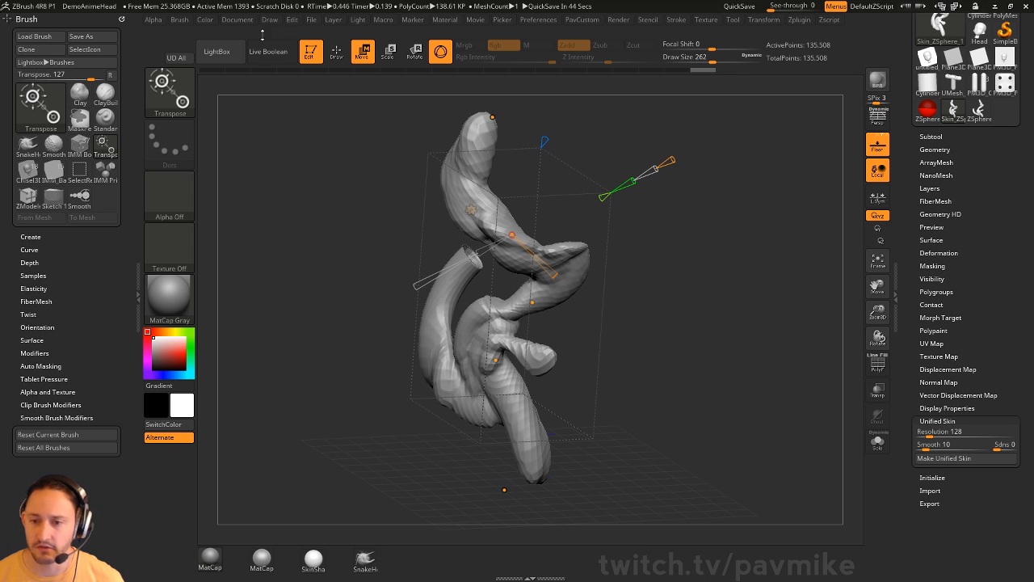
Take the twisted ZSphere skin out of edit mode and clear the canvas
{"action": "key", "text": "t"}
{"action": "key", "text": "ctrl+n"}
{"action": "left_click_drag", "start_coordinate": [981, 281], "coordinate": [982, 407]}
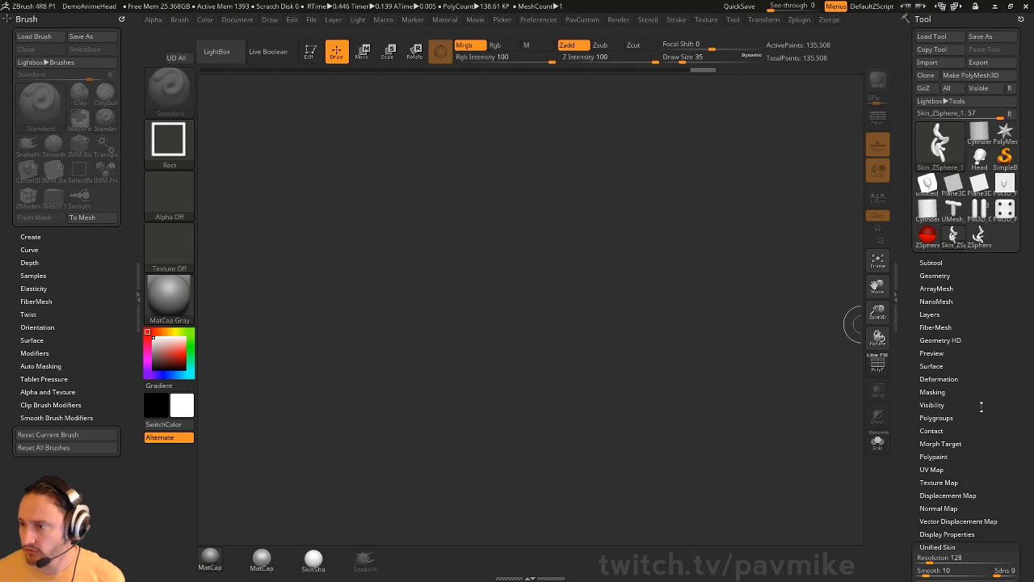
Draw a PolyMesh3D star on the canvas in edit mode and set the draw size to 112
{"action": "left_click", "coordinate": [1004, 131]}
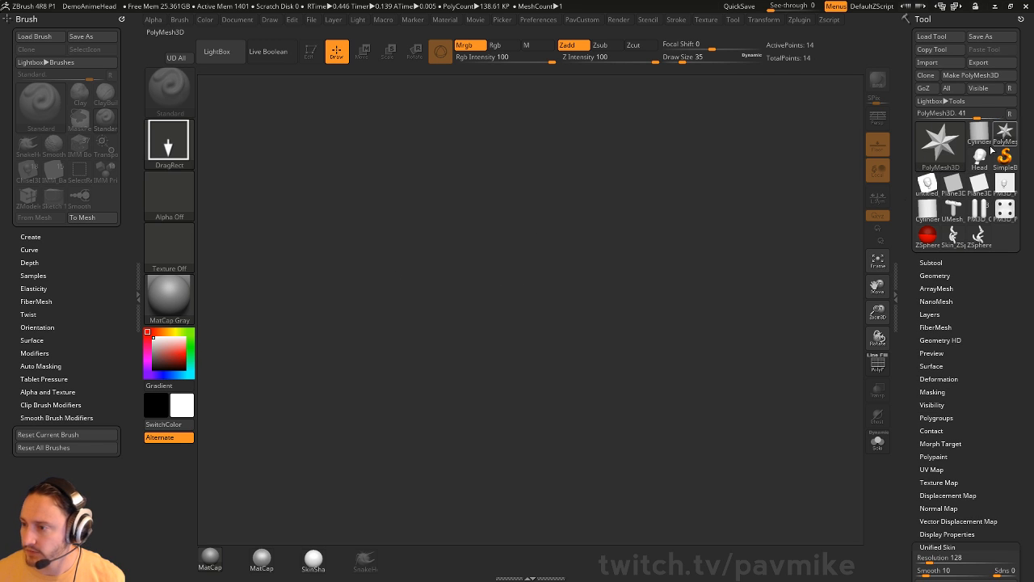
{"action": "left_click_drag", "start_coordinate": [450, 343], "coordinate": [427, 285]}
{"action": "left_click", "coordinate": [311, 52]}
{"action": "left_click_drag", "start_coordinate": [592, 229], "coordinate": [671, 263], "text": "shift"}
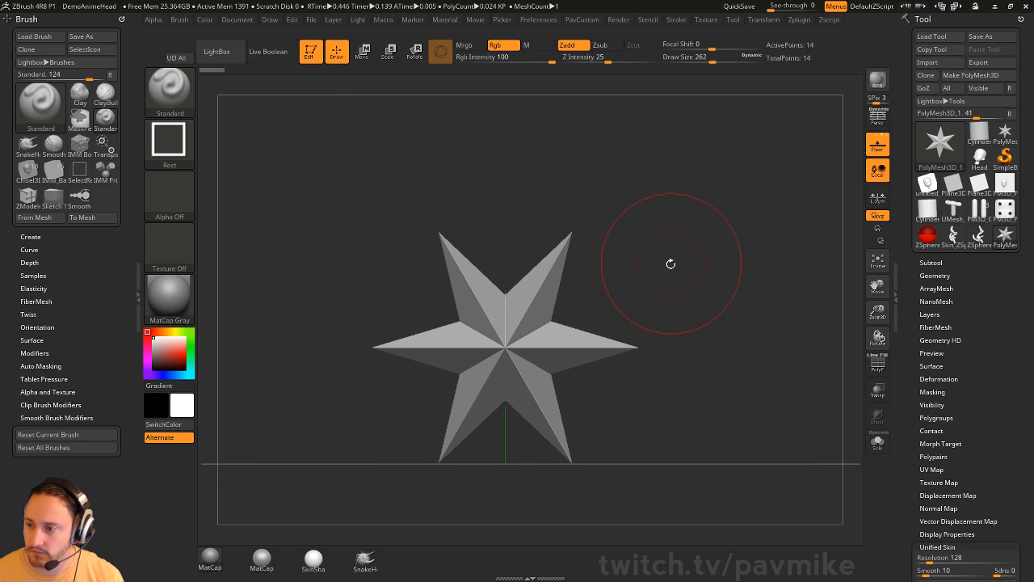
{"action": "key", "text": "s"}
{"action": "left_click", "coordinate": [653, 269]}
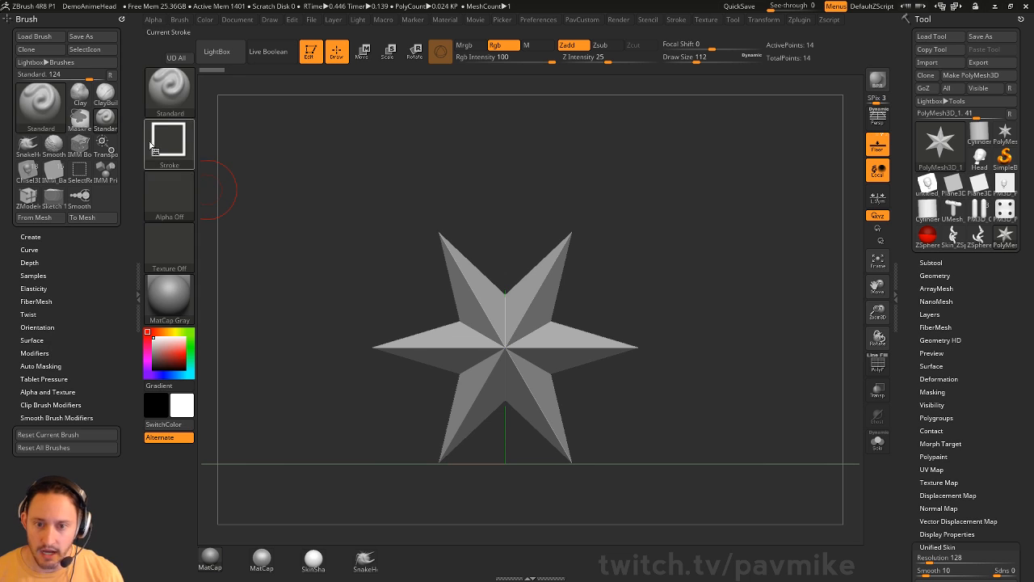
Switch the sculpting brush to IMM Clothing Hardware
{"action": "key", "text": "b"}
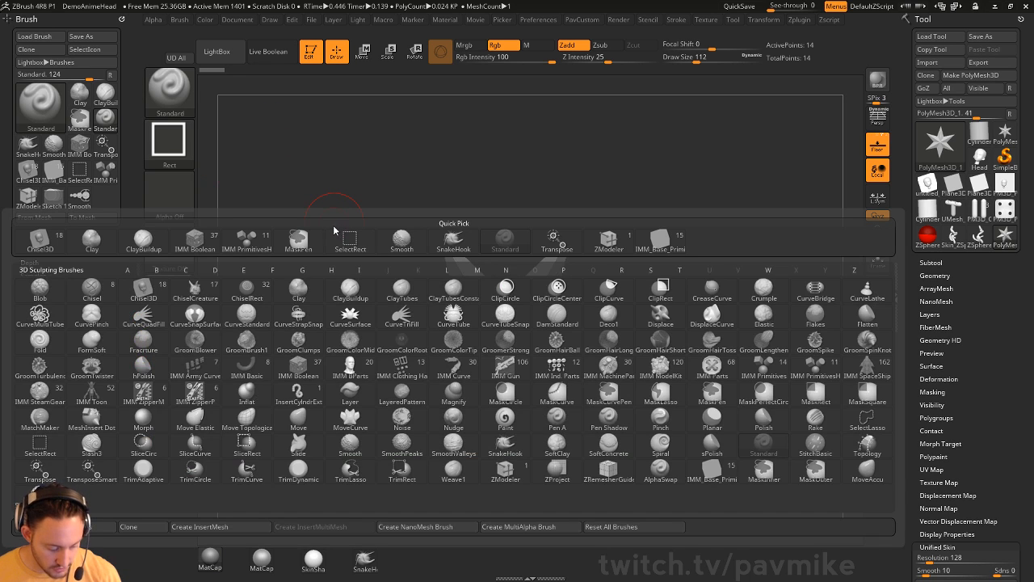
{"action": "key", "text": "c"}
{"action": "key", "text": "b"}
{"action": "key", "text": "i"}
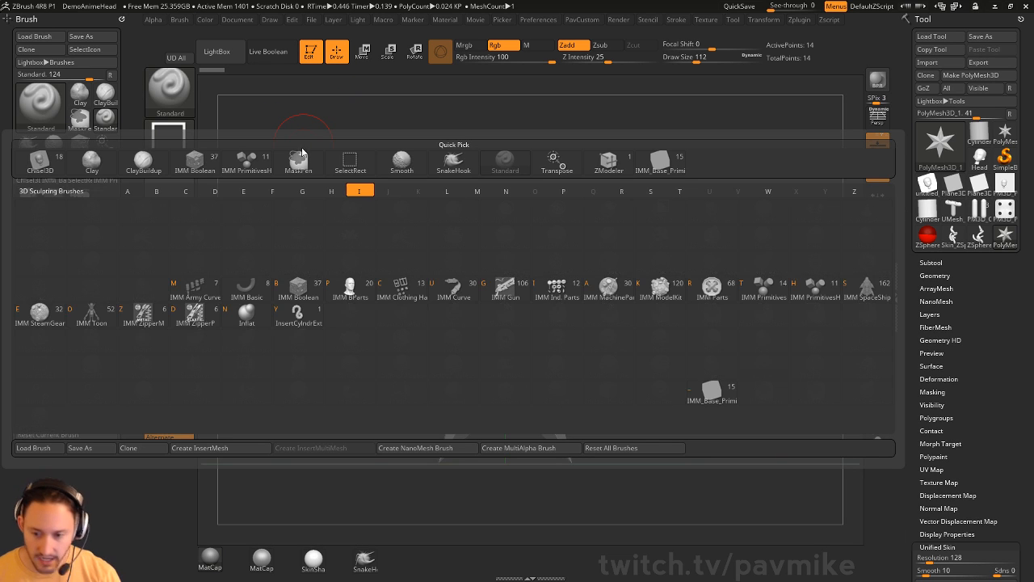
{"action": "key", "text": "c"}
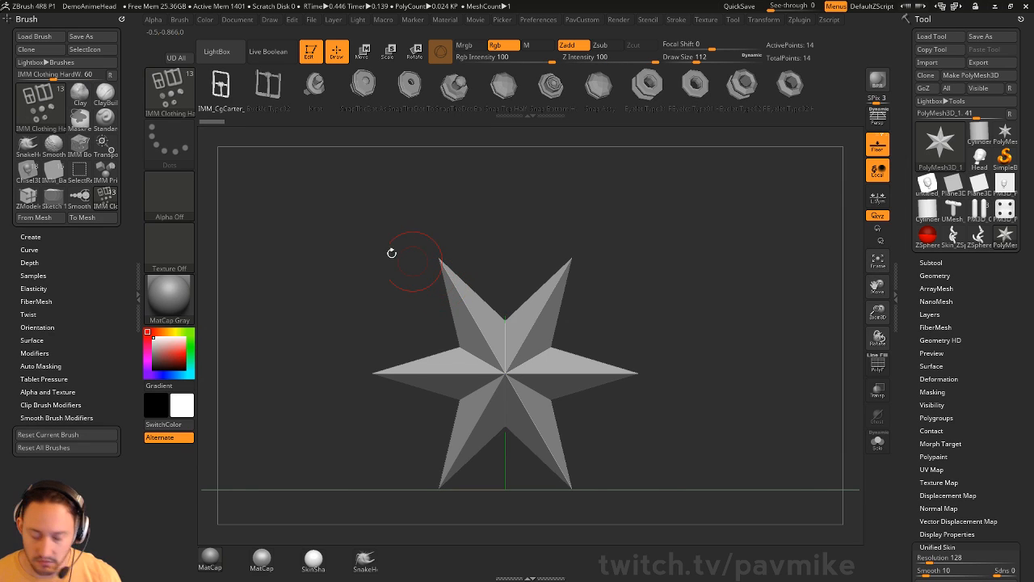
Activate the IMM Curve brush and look through its insert meshes down to the vine variants
{"action": "key", "text": "b"}
{"action": "key", "text": "i"}
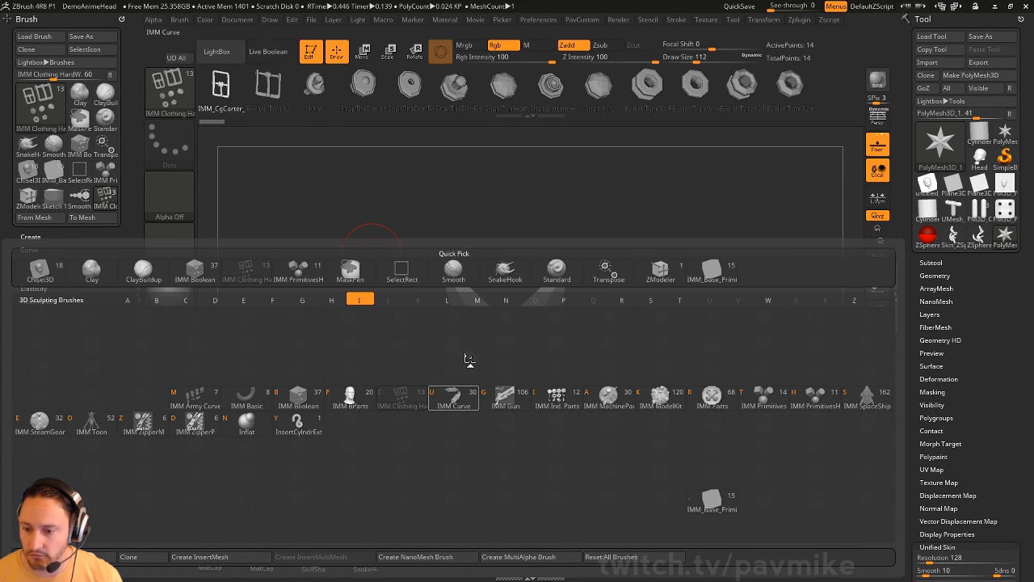
{"action": "key", "text": "u"}
{"action": "key", "text": "m"}
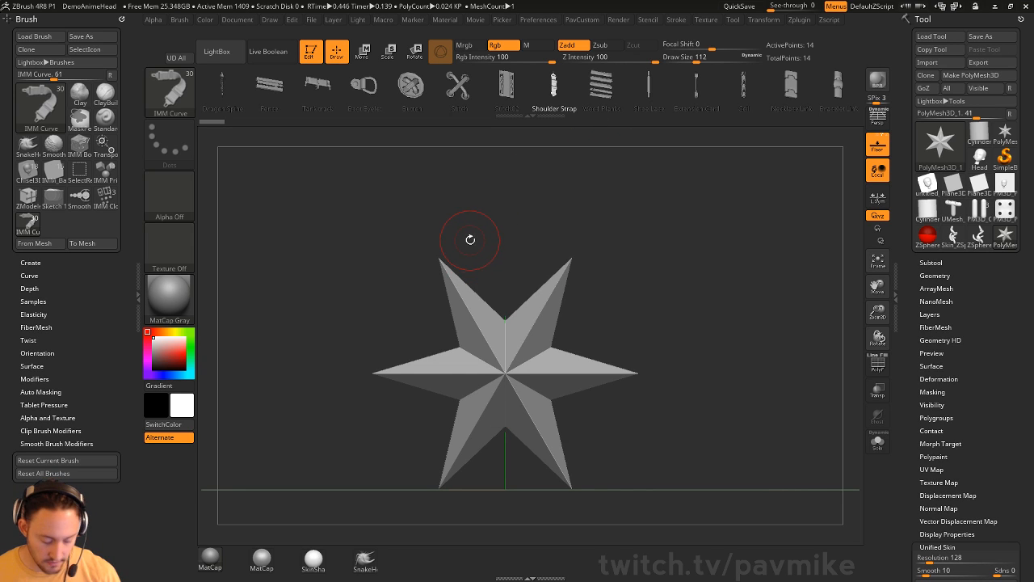
{"action": "key", "text": "m"}
{"action": "mouse_move", "coordinate": [394, 437]}
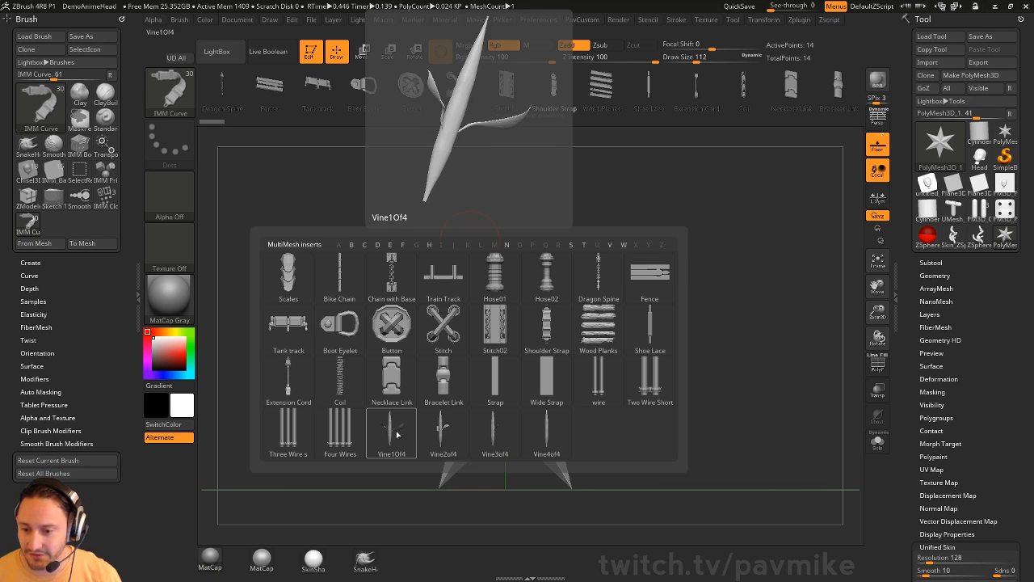
Expand the brush modifiers and choose the Vine1Of4 insert mesh
{"action": "left_click", "coordinate": [40, 379]}
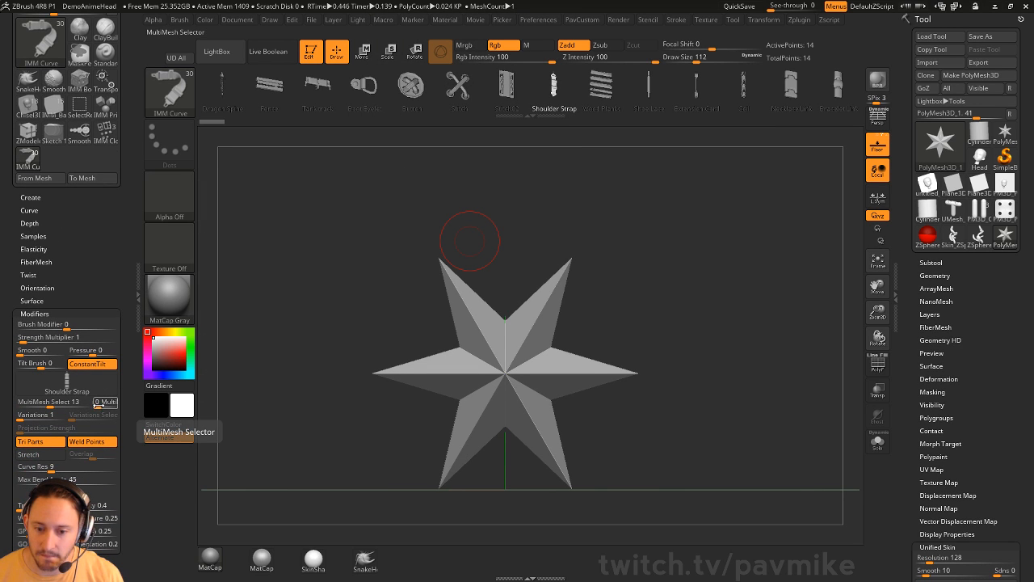
{"action": "left_click", "coordinate": [169, 97]}
{"action": "key", "text": "m"}
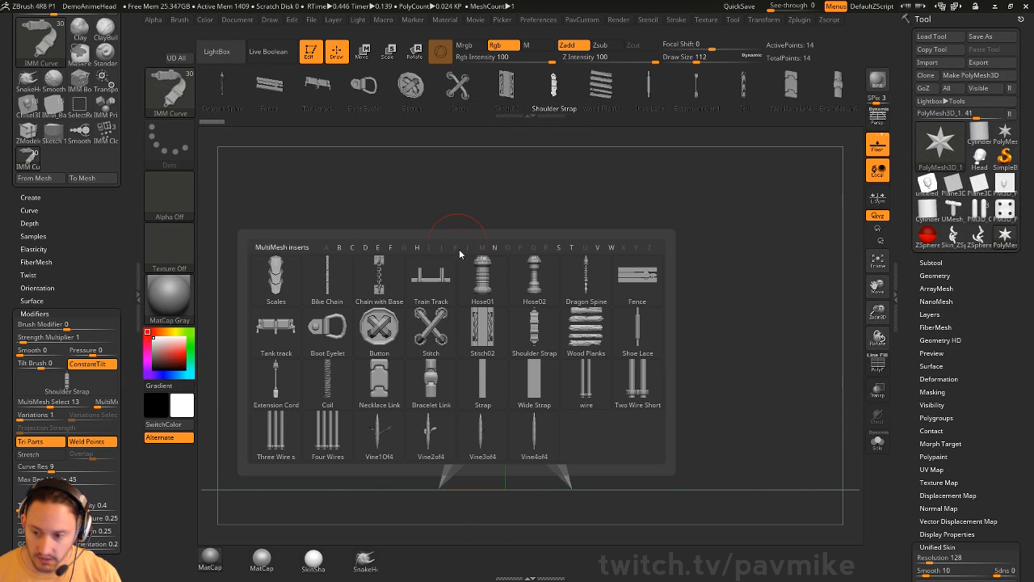
{"action": "left_click", "coordinate": [397, 430]}
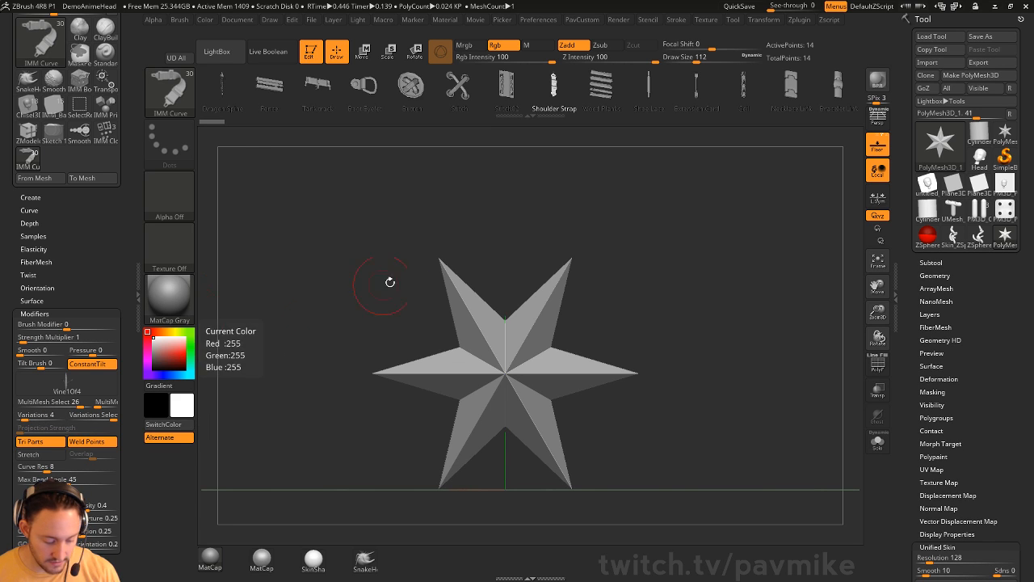
Switch to the Vine3of4 insert mesh and draw a curved vine outward from the star's upper arm
{"action": "key", "text": "m"}
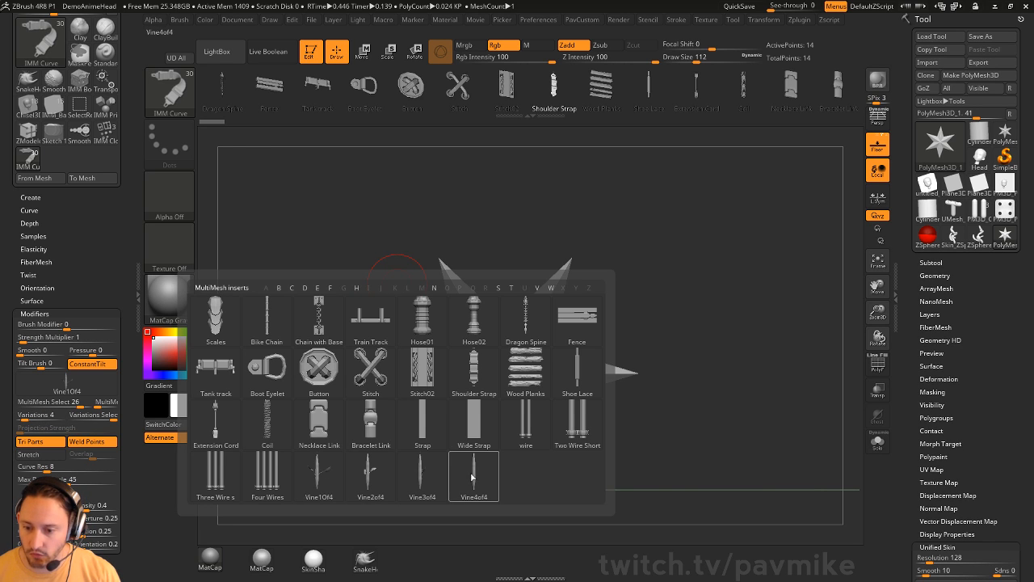
{"action": "left_click", "coordinate": [386, 493]}
{"action": "mouse_move", "coordinate": [475, 371]}
{"action": "left_mouse_down"}
{"action": "mouse_move", "coordinate": [634, 227]}
{"action": "mouse_move", "coordinate": [646, 235]}
{"action": "left_mouse_up"}
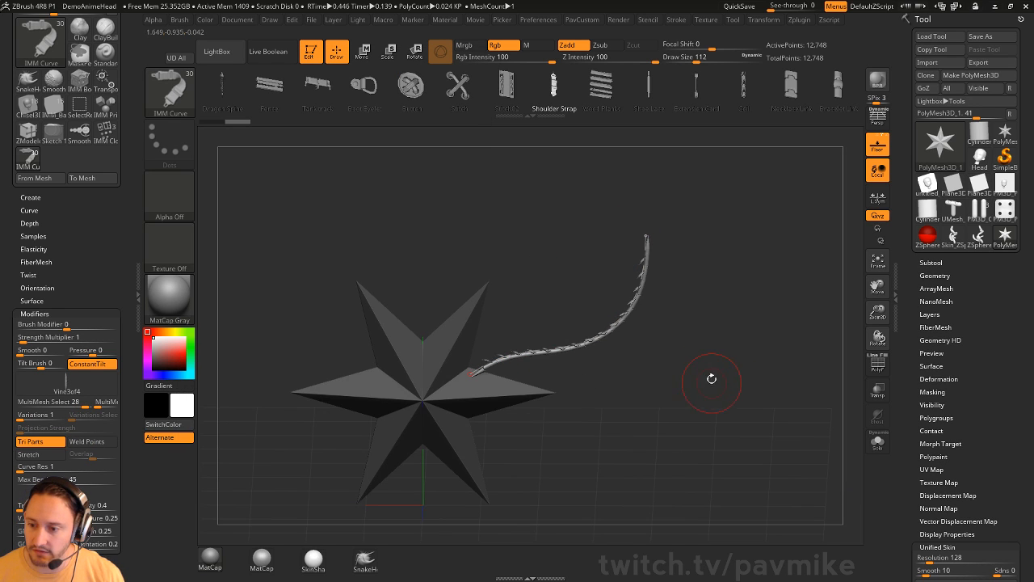
Set the draw size to 234 and reshape the vine curve so its segments regenerate at that size
{"action": "key", "text": "s"}
{"action": "left_click_drag", "start_coordinate": [712, 379], "coordinate": [725, 380]}
{"action": "mouse_move", "coordinate": [630, 319]}
{"action": "left_mouse_down"}
{"action": "mouse_move", "coordinate": [633, 357]}
{"action": "mouse_move", "coordinate": [603, 396]}
{"action": "mouse_move", "coordinate": [600, 382]}
{"action": "left_mouse_up"}
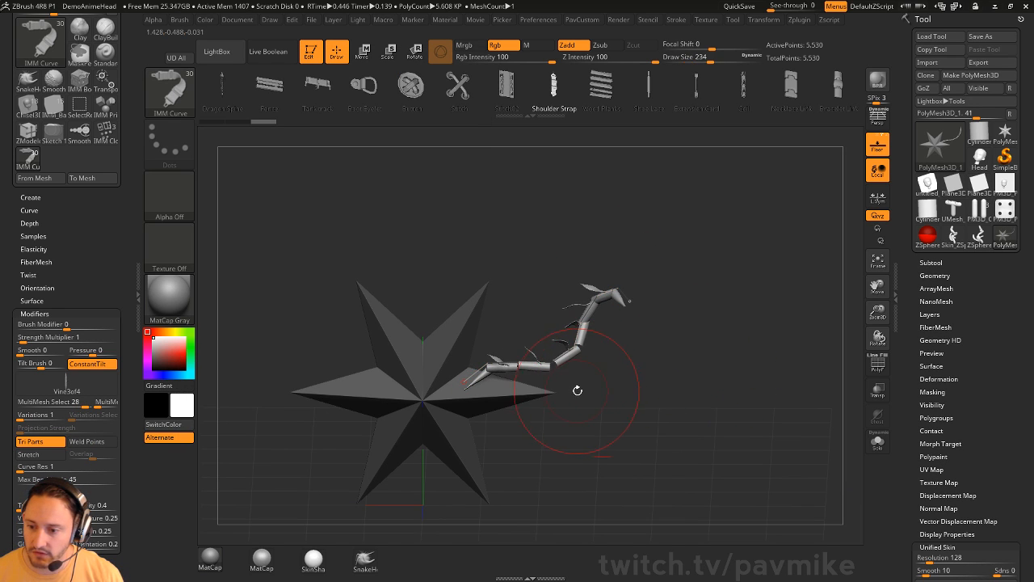
Reduce the draw size to 154
{"action": "key", "text": "["}
{"action": "key", "text": "["}
{"action": "key", "text": "["}
{"action": "key", "text": "["}
{"action": "key", "text": "["}
{"action": "key", "text": "["}
{"action": "key", "text": "["}
{"action": "key", "text": "["}
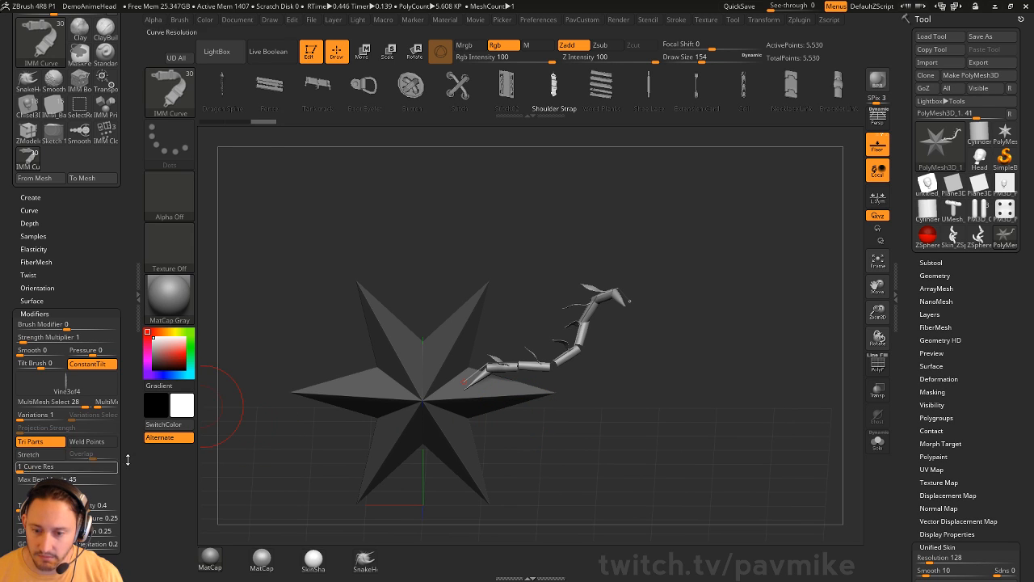
Reset all brushes to their default settings
{"action": "left_click", "coordinate": [181, 21]}
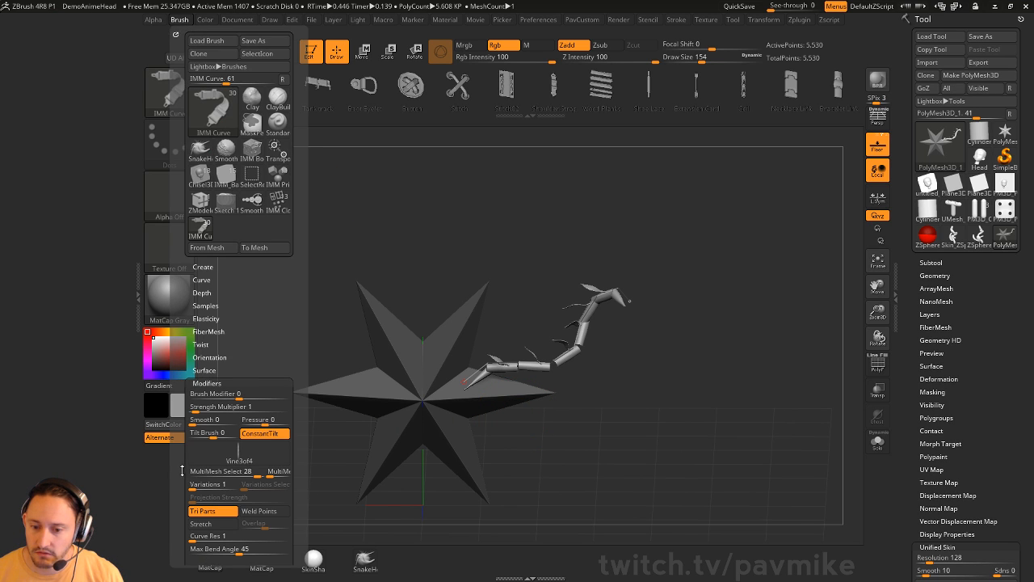
{"action": "left_click_drag", "start_coordinate": [182, 470], "coordinate": [182, 367]}
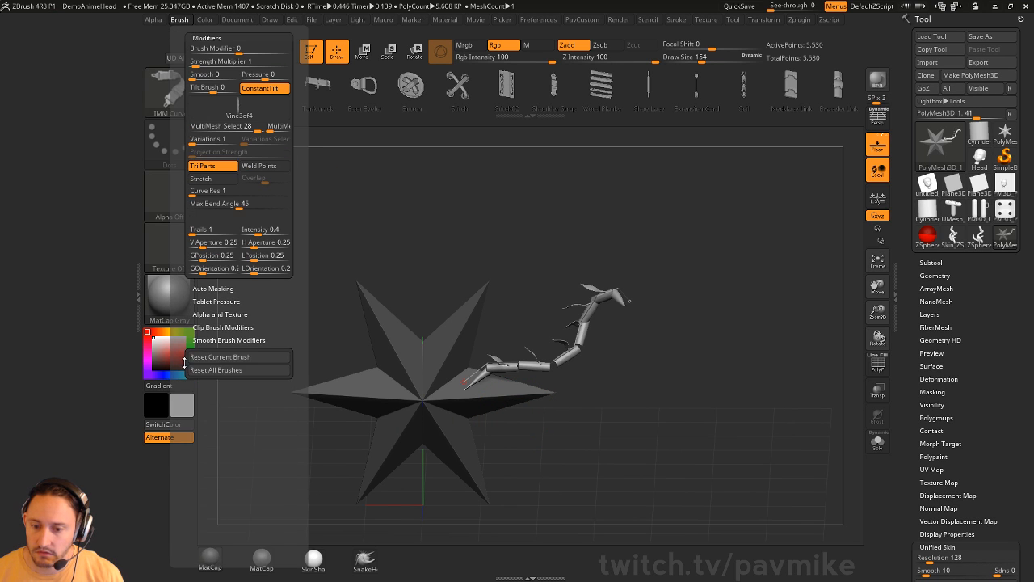
{"action": "left_click", "coordinate": [277, 372]}
{"action": "key", "text": "ctrl"}
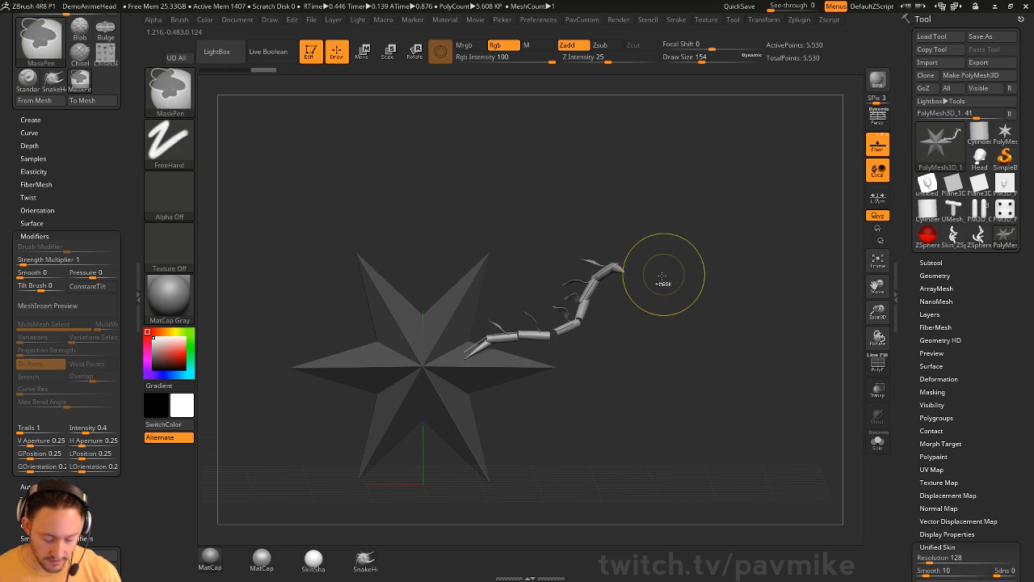
Choose the IMM Curve brush's Vine1Of4 mesh and draw a vine diagonally upward from the star at draw size 197
{"action": "key", "text": "b"}
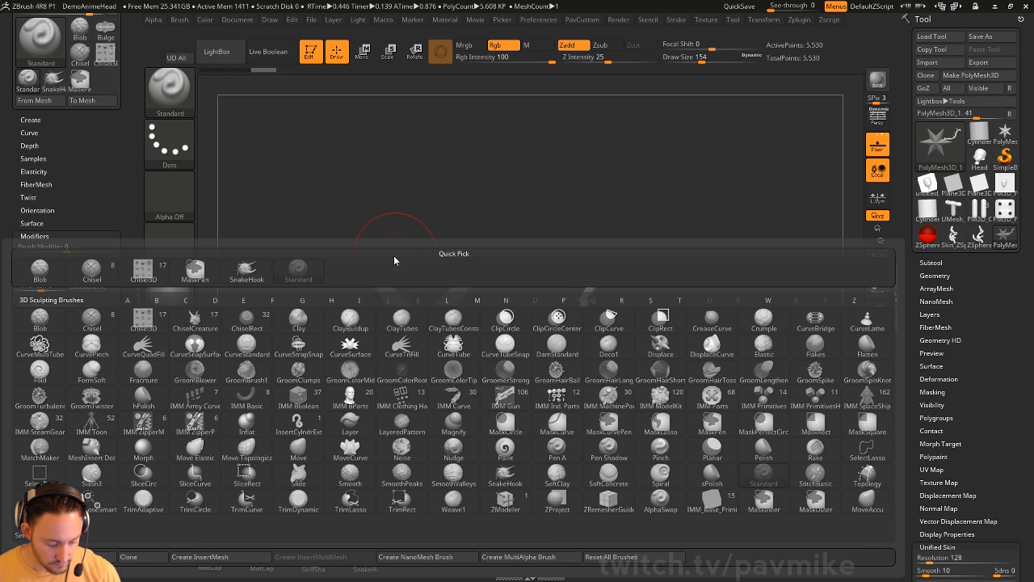
{"action": "key", "text": "i"}
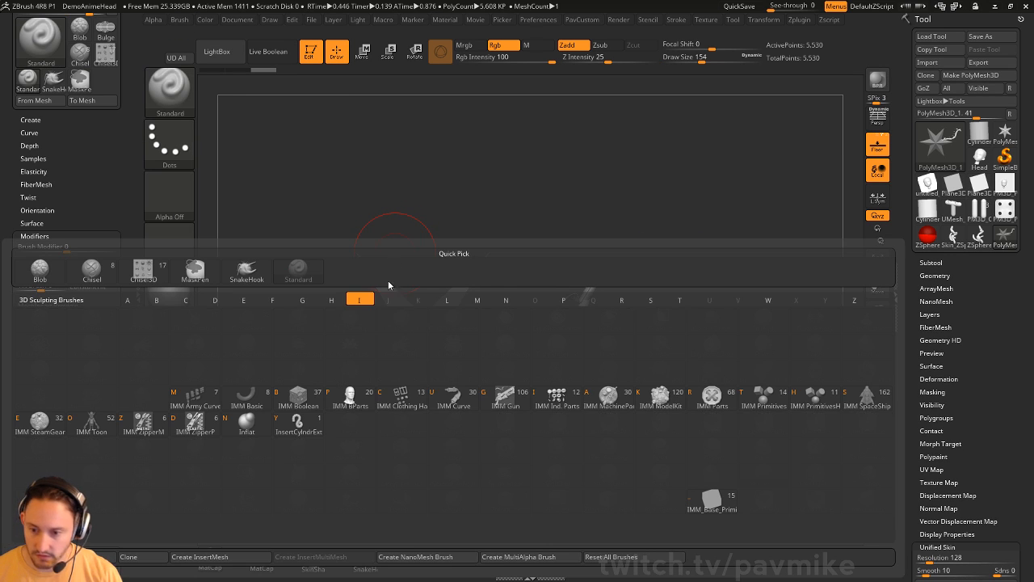
{"action": "left_click", "coordinate": [466, 388]}
{"action": "key", "text": "m"}
{"action": "left_click", "coordinate": [408, 420]}
{"action": "key", "text": "s"}
{"action": "left_click_drag", "start_coordinate": [424, 358], "coordinate": [537, 202]}
{"action": "mouse_move", "coordinate": [697, 256]}
{"action": "left_mouse_down"}
{"action": "mouse_move", "coordinate": [681, 325]}
{"action": "mouse_move", "coordinate": [630, 265]}
{"action": "left_mouse_up"}
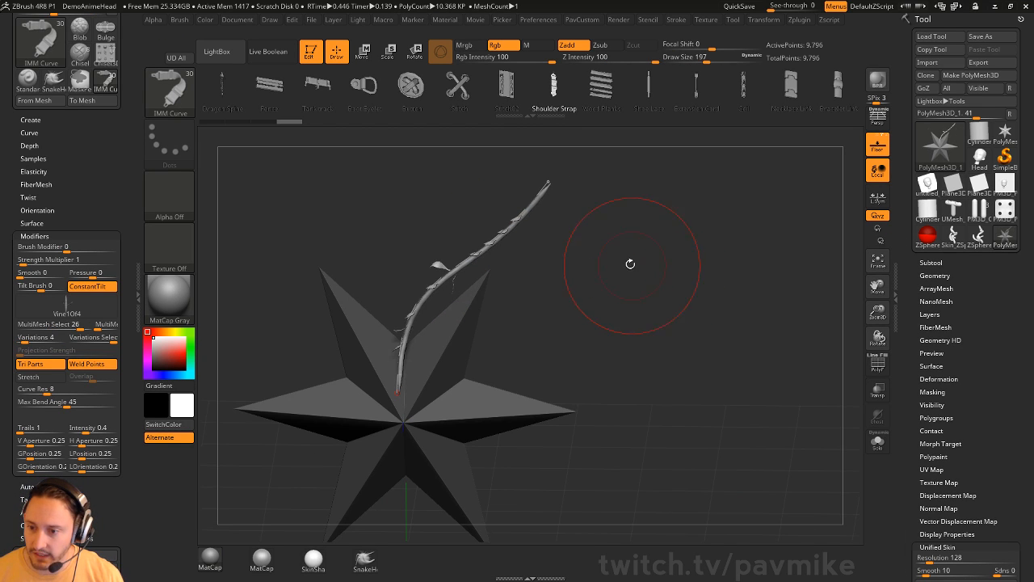
Rework the vine into a long S-shaped curve beside the star at draw size 132, and reduce the draw size to 49
{"action": "mouse_move", "coordinate": [548, 184]}
{"action": "left_mouse_down"}
{"action": "mouse_move", "coordinate": [565, 185]}
{"action": "mouse_move", "coordinate": [554, 248]}
{"action": "mouse_move", "coordinate": [517, 265]}
{"action": "left_mouse_up"}
{"action": "key", "text": "s"}
{"action": "left_click_drag", "start_coordinate": [585, 285], "coordinate": [518, 287]}
{"action": "key", "text": "s"}
{"action": "left_click_drag", "start_coordinate": [710, 230], "coordinate": [707, 219]}
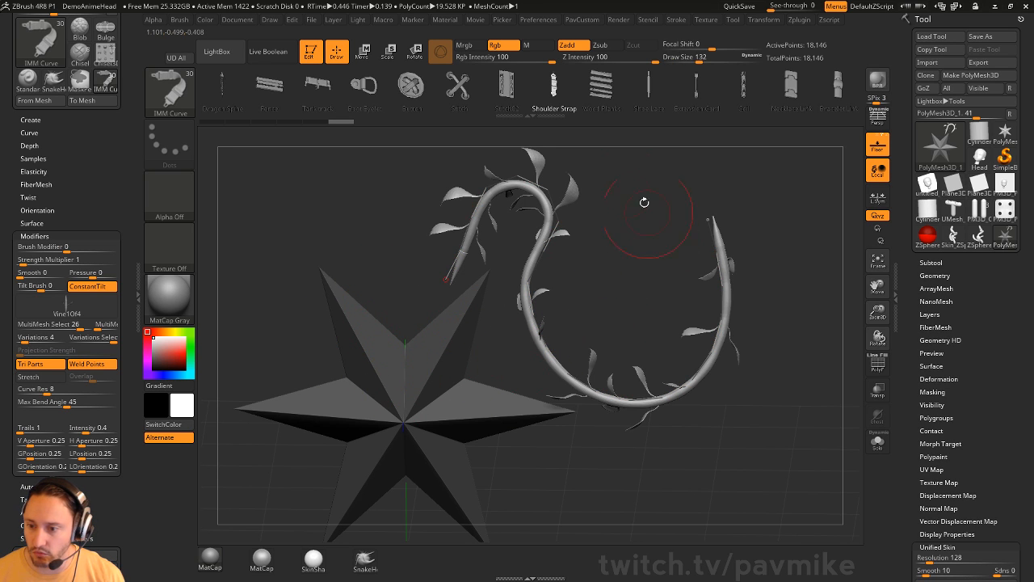
{"action": "mouse_move", "coordinate": [644, 202]}
{"action": "left_mouse_down"}
{"action": "mouse_move", "coordinate": [665, 237]}
{"action": "mouse_move", "coordinate": [781, 266]}
{"action": "mouse_move", "coordinate": [713, 237]}
{"action": "mouse_move", "coordinate": [714, 215]}
{"action": "mouse_move", "coordinate": [698, 218]}
{"action": "left_mouse_up"}
{"action": "key", "text": "s"}
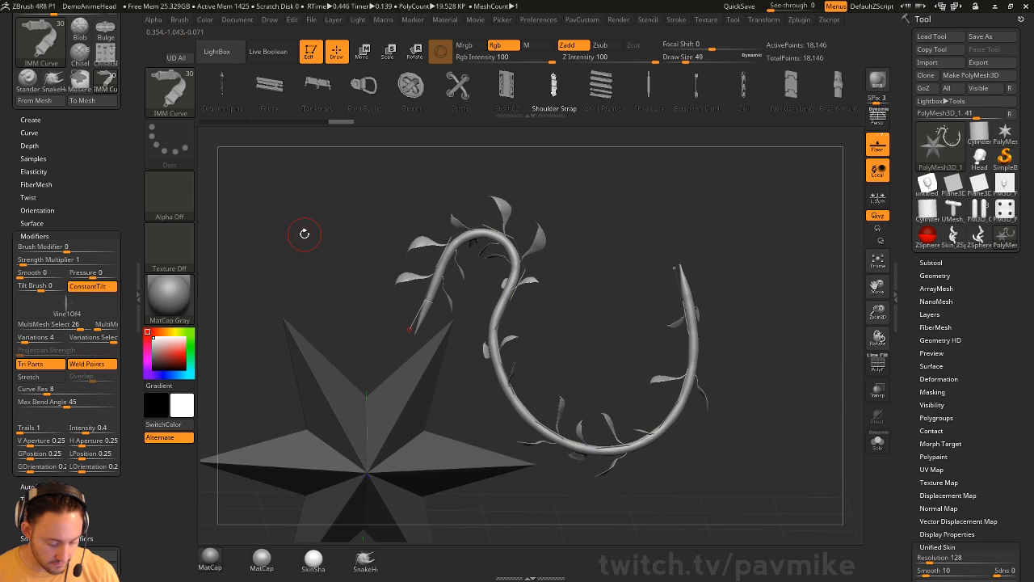
Leave edit mode, clear the star and vine from the canvas, and select the Sphere3D tool
{"action": "left_click", "coordinate": [311, 54]}
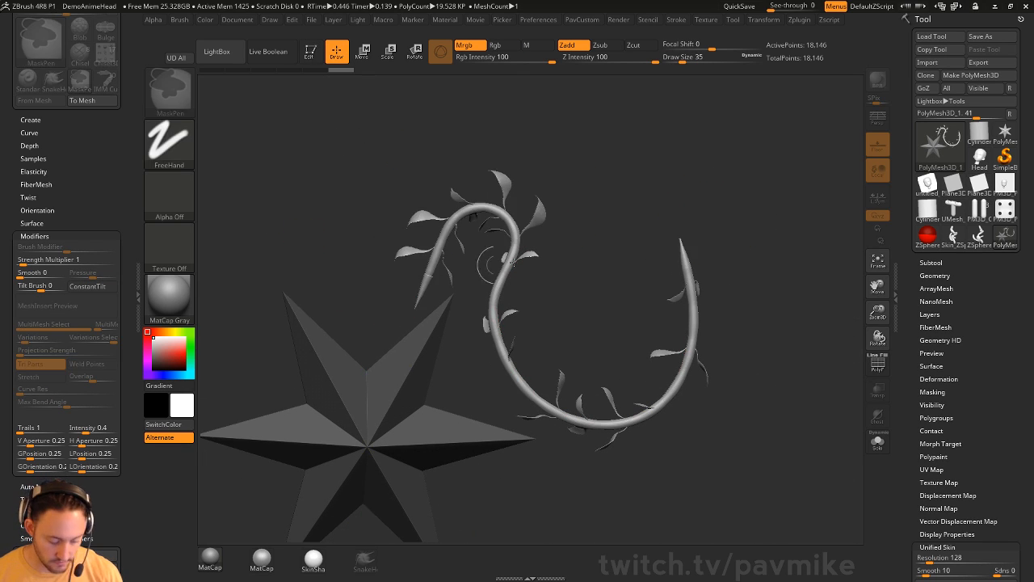
{"action": "key", "text": "ctrl+n"}
{"action": "left_click", "coordinate": [937, 144]}
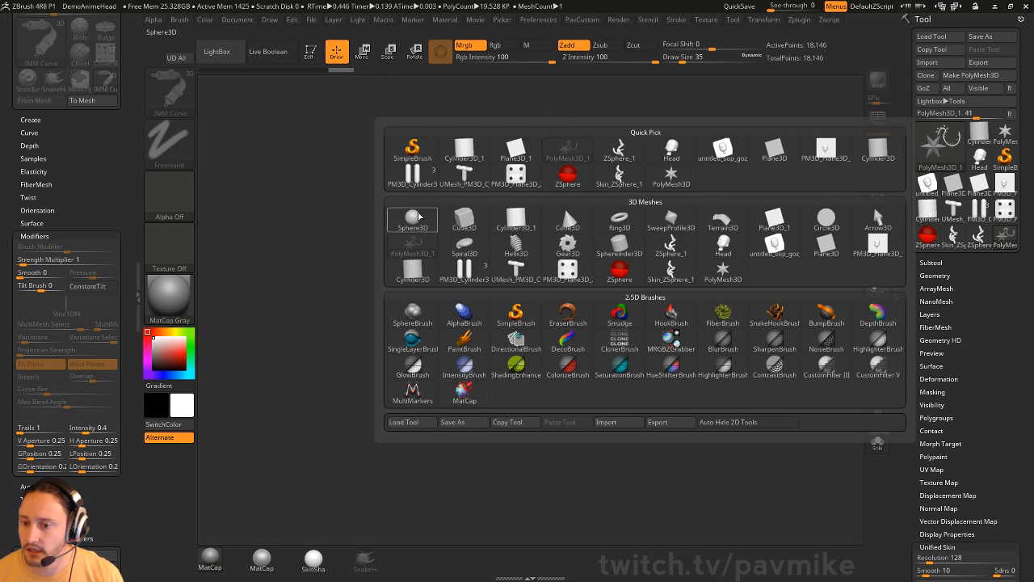
{"action": "left_click", "coordinate": [413, 218]}
Draw the sphere in edit mode, convert it to a PolyMesh3D and subdivide it
{"action": "left_click_drag", "start_coordinate": [446, 332], "coordinate": [469, 428]}
{"action": "left_click", "coordinate": [312, 54]}
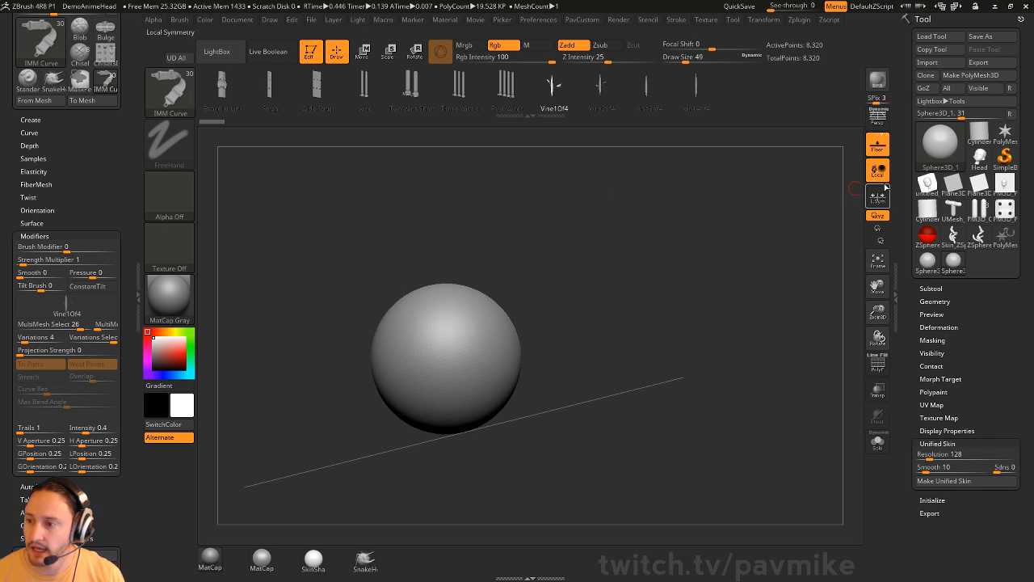
{"action": "left_click", "coordinate": [970, 74]}
{"action": "left_click_drag", "start_coordinate": [682, 233], "coordinate": [700, 245], "text": "alt"}
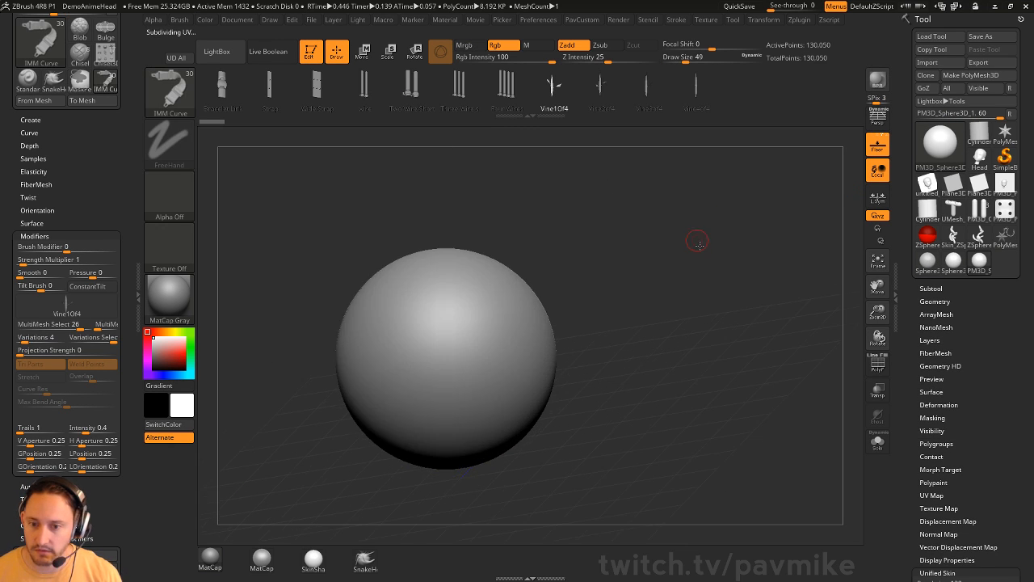
Activate the ChiselRect brush, browse its shapes and select Gear11
{"action": "key", "text": "b"}
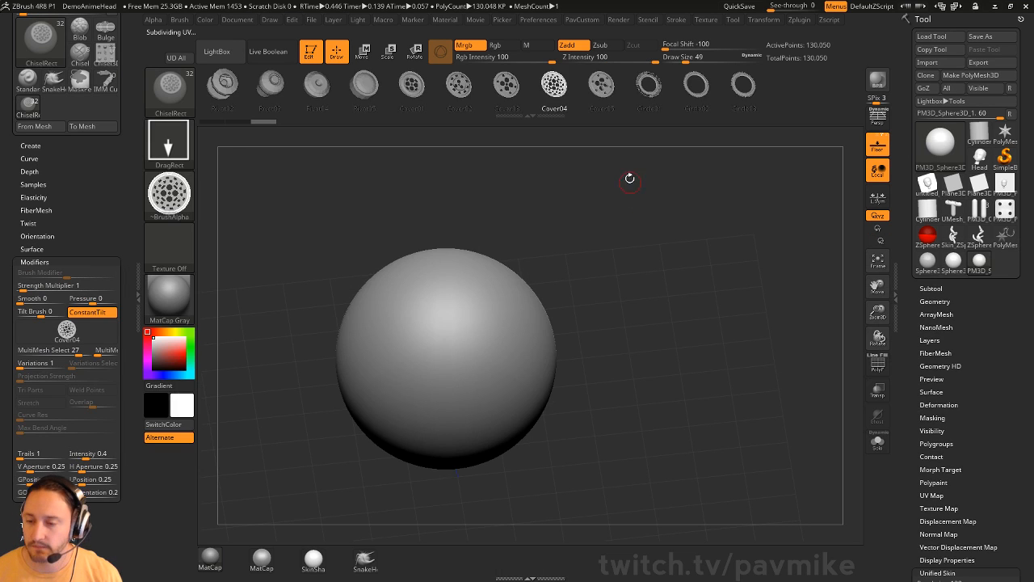
{"action": "left_click_drag", "start_coordinate": [508, 85], "coordinate": [659, 85]}
{"action": "left_click_drag", "start_coordinate": [428, 85], "coordinate": [705, 84]}
{"action": "left_click_drag", "start_coordinate": [541, 87], "coordinate": [699, 85]}
{"action": "mouse_move", "coordinate": [487, 96]}
{"action": "left_mouse_down"}
{"action": "mouse_move", "coordinate": [674, 89]}
{"action": "mouse_move", "coordinate": [617, 88]}
{"action": "left_mouse_up"}
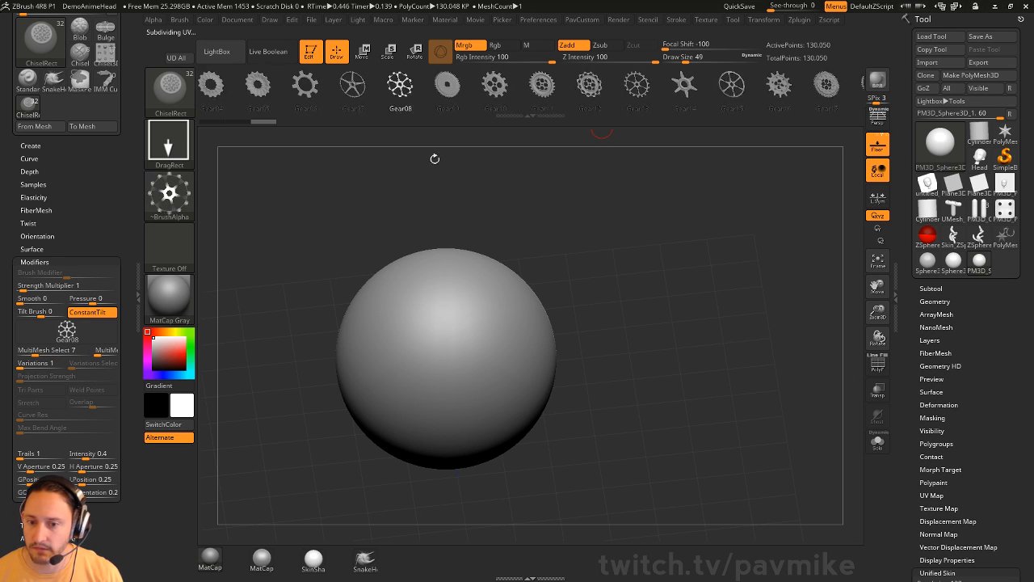
{"action": "left_click_drag", "start_coordinate": [399, 88], "coordinate": [598, 89]}
{"action": "mouse_move", "coordinate": [329, 89]}
{"action": "left_mouse_down"}
{"action": "mouse_move", "coordinate": [617, 90]}
{"action": "mouse_move", "coordinate": [266, 89]}
{"action": "mouse_move", "coordinate": [358, 89]}
{"action": "left_mouse_up"}
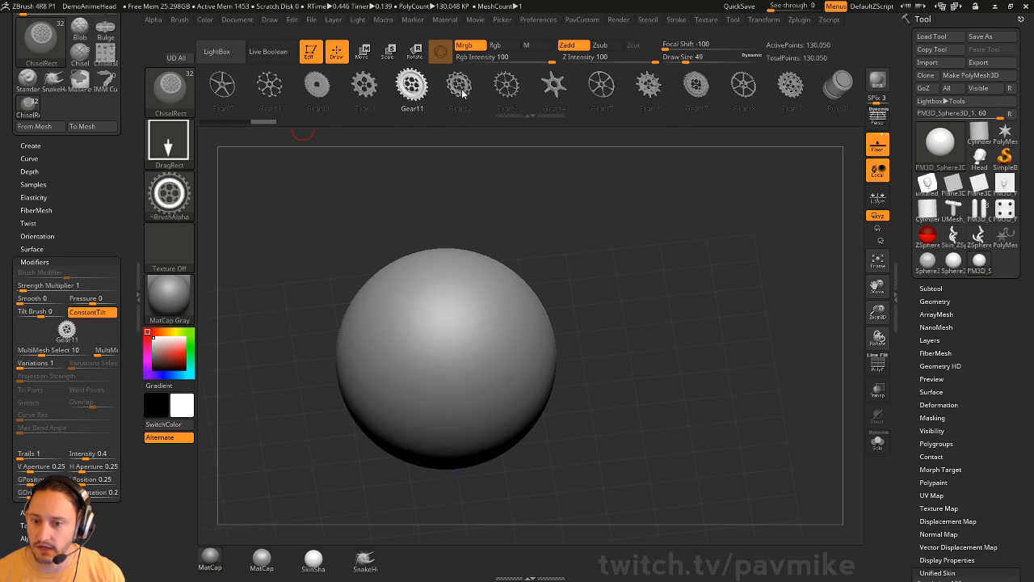
Set the draw size to 94, try stamping the gear on the sphere and undo the stamp
{"action": "mouse_move", "coordinate": [616, 245]}
{"action": "left_mouse_down", "text": "shift"}
{"action": "mouse_move", "coordinate": [632, 209]}
{"action": "mouse_move", "coordinate": [647, 209]}
{"action": "mouse_move", "coordinate": [629, 241]}
{"action": "left_mouse_up", "text": "shift"}
{"action": "key", "text": "s"}
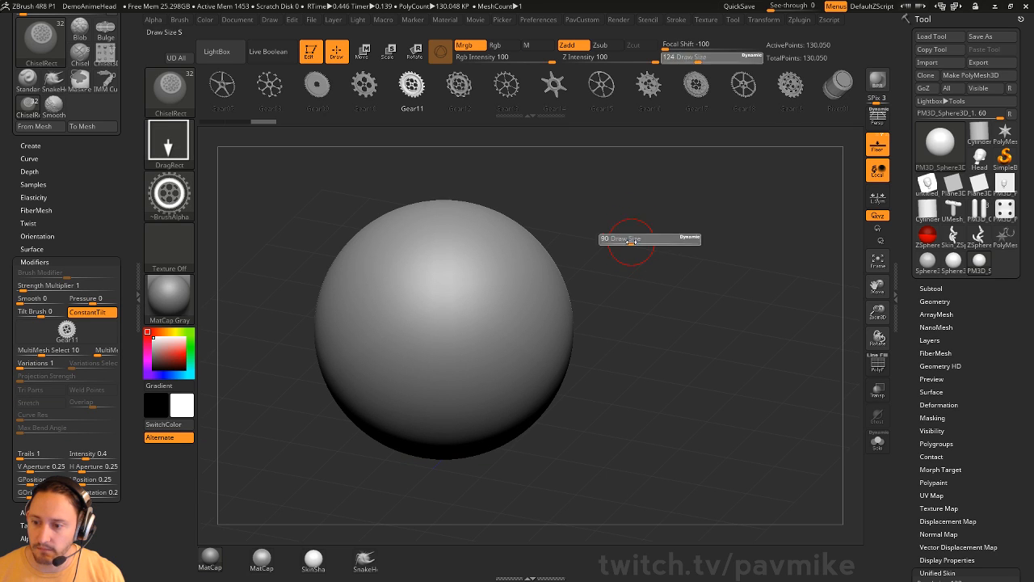
{"action": "left_click_drag", "start_coordinate": [404, 320], "coordinate": [445, 336]}
{"action": "key", "text": "ctrl+z"}
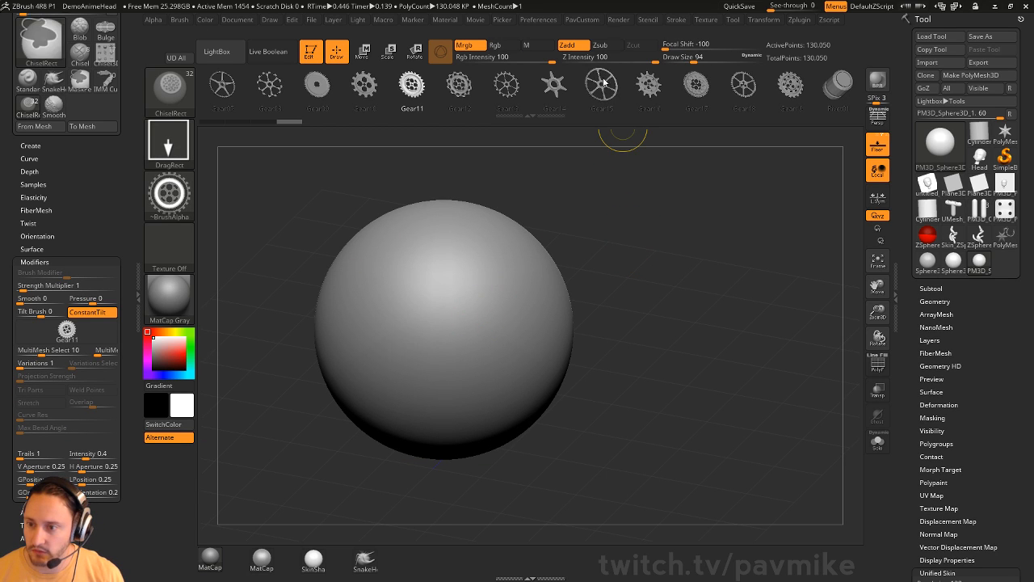
Set the Z intensity to 37 and stamp two adjacent gears on the front of the sphere
{"action": "mouse_move", "coordinate": [624, 58]}
{"action": "left_mouse_down"}
{"action": "mouse_move", "coordinate": [596, 59]}
{"action": "mouse_move", "coordinate": [617, 56]}
{"action": "left_mouse_up"}
{"action": "left_click_drag", "start_coordinate": [401, 327], "coordinate": [430, 339]}
{"action": "left_click_drag", "start_coordinate": [462, 297], "coordinate": [489, 308]}
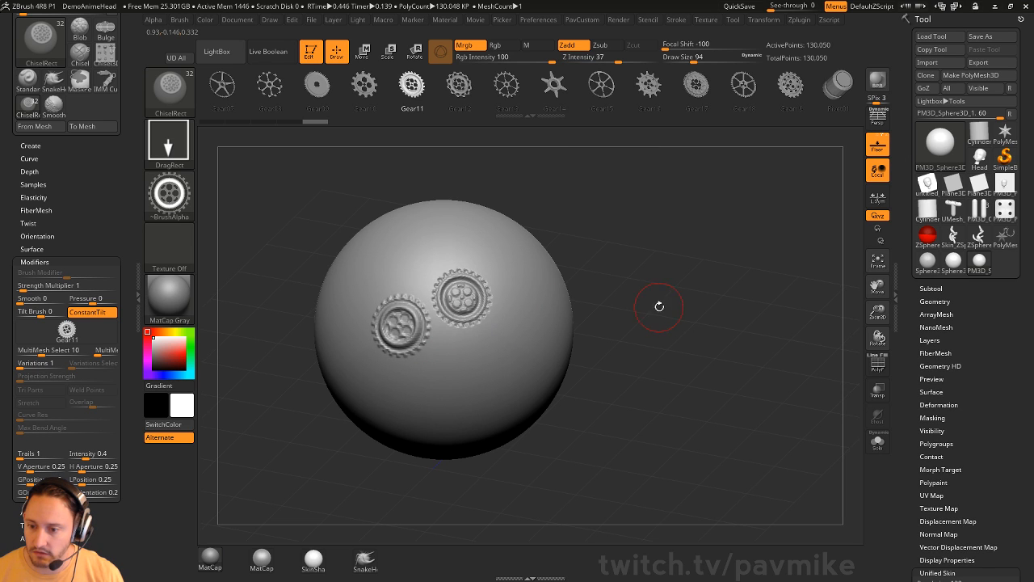
Undo both gear stamps on the sphere and expand the stroke's Curve settings
{"action": "key", "text": "ctrl+z"}
{"action": "key", "text": "ctrl+z"}
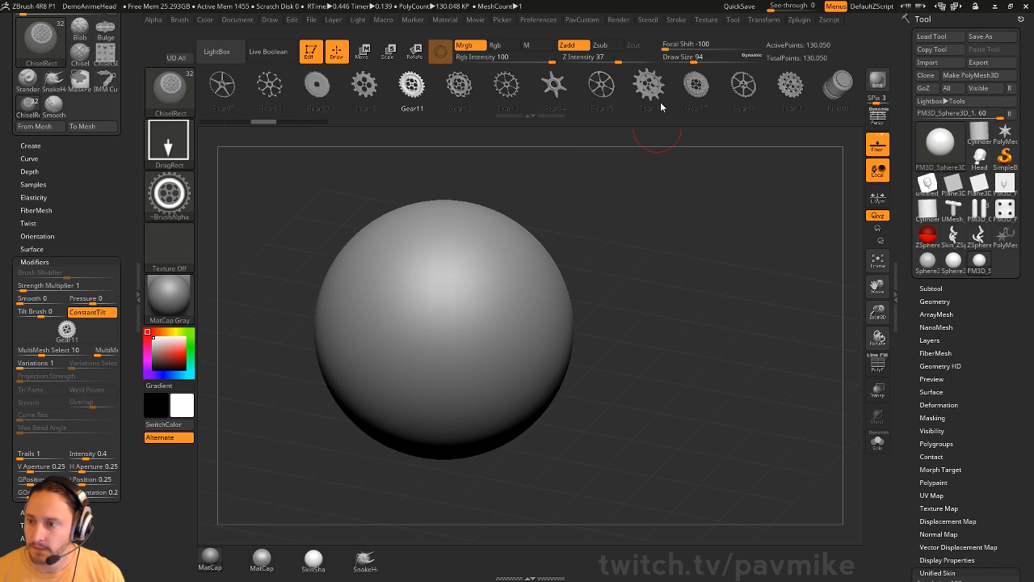
{"action": "left_click", "coordinate": [676, 19]}
{"action": "left_click", "coordinate": [699, 248]}
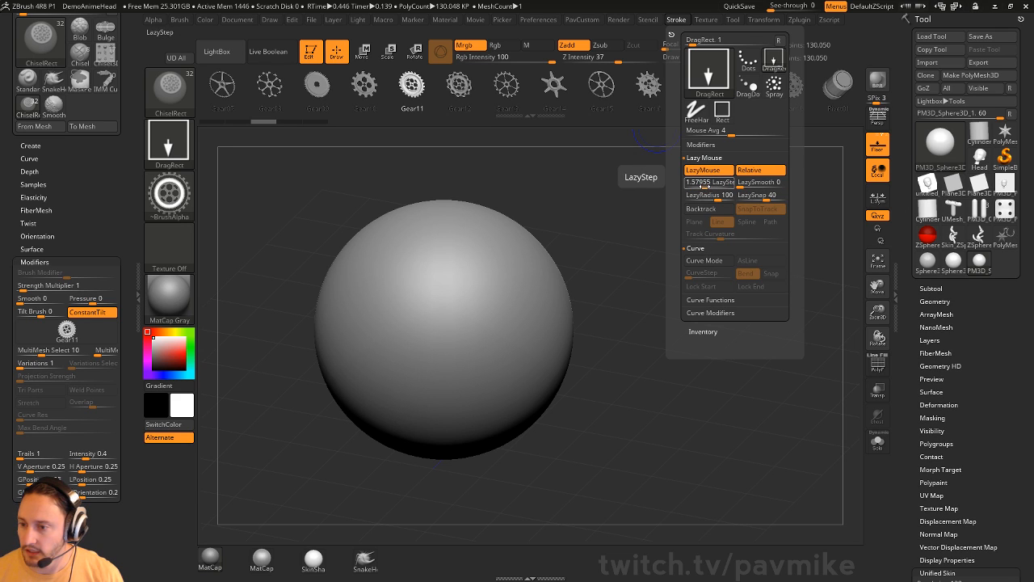
Switch the stroke to DragDot, set the draw size to 116 and stamp six Gear11 shapes on the sphere's front
{"action": "left_click", "coordinate": [167, 141]}
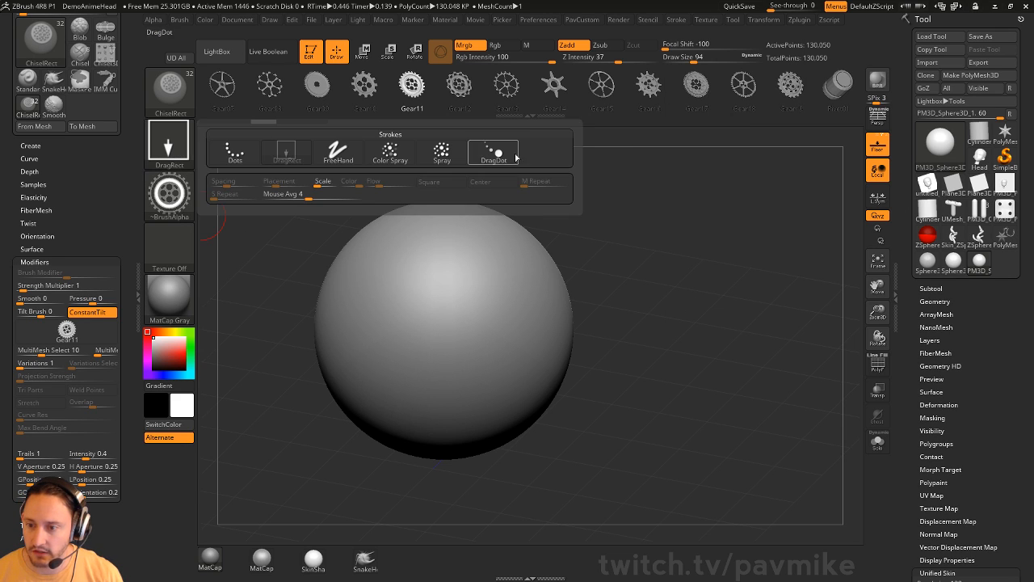
{"action": "left_click", "coordinate": [514, 157]}
{"action": "key", "text": "s"}
{"action": "left_click_drag", "start_coordinate": [438, 304], "coordinate": [444, 305]}
{"action": "left_click", "coordinate": [388, 287]}
{"action": "left_click", "coordinate": [454, 288]}
{"action": "left_click", "coordinate": [421, 337]}
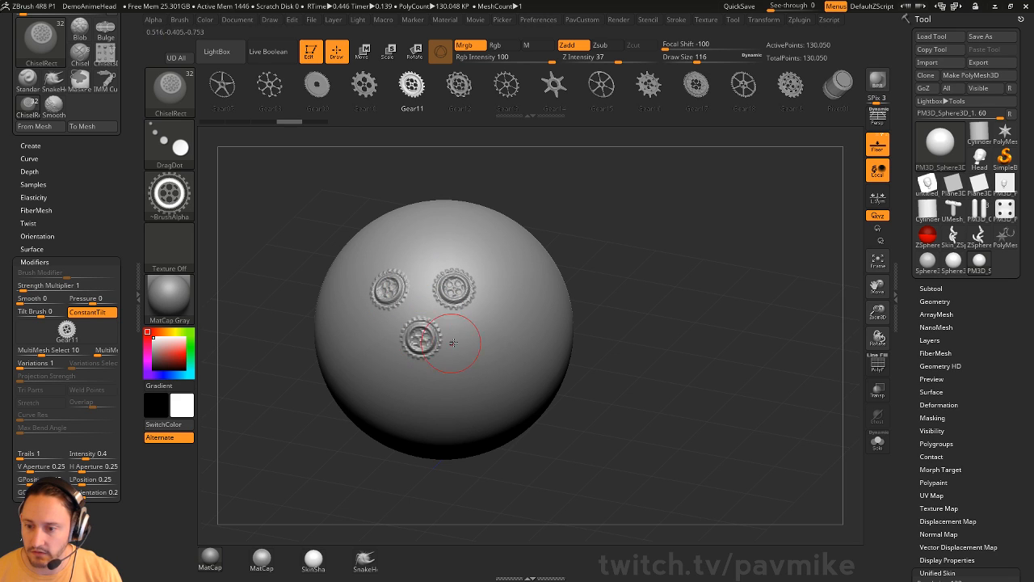
{"action": "left_click", "coordinate": [476, 341]}
{"action": "left_click", "coordinate": [512, 319]}
{"action": "left_click", "coordinate": [502, 269]}
Undo all the DragDot gear stamps on the sphere
{"action": "key", "text": "ctrl+z"}
{"action": "key", "text": "ctrl+z"}
{"action": "key", "text": "ctrl+z"}
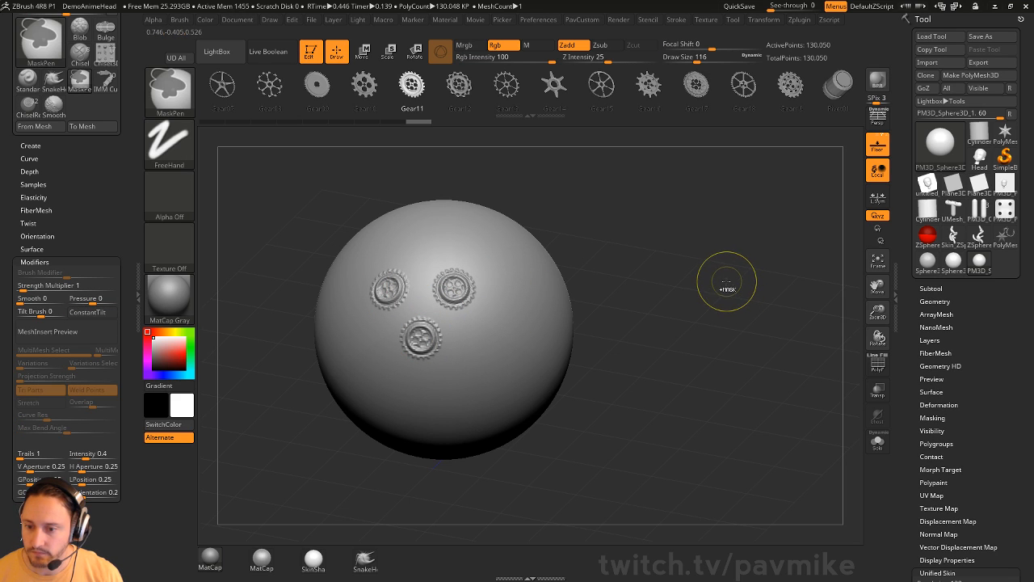
{"action": "key", "text": "ctrl+z"}
{"action": "key", "text": "ctrl+z"}
{"action": "key", "text": "ctrl+z"}
Switch the brush stroke to Dots, set the draw size to 51, try a curved row of gears and undo it
{"action": "left_click", "coordinate": [180, 147]}
{"action": "left_click", "coordinate": [238, 154]}
{"action": "key", "text": "s"}
{"action": "left_click_drag", "start_coordinate": [438, 301], "coordinate": [426, 301]}
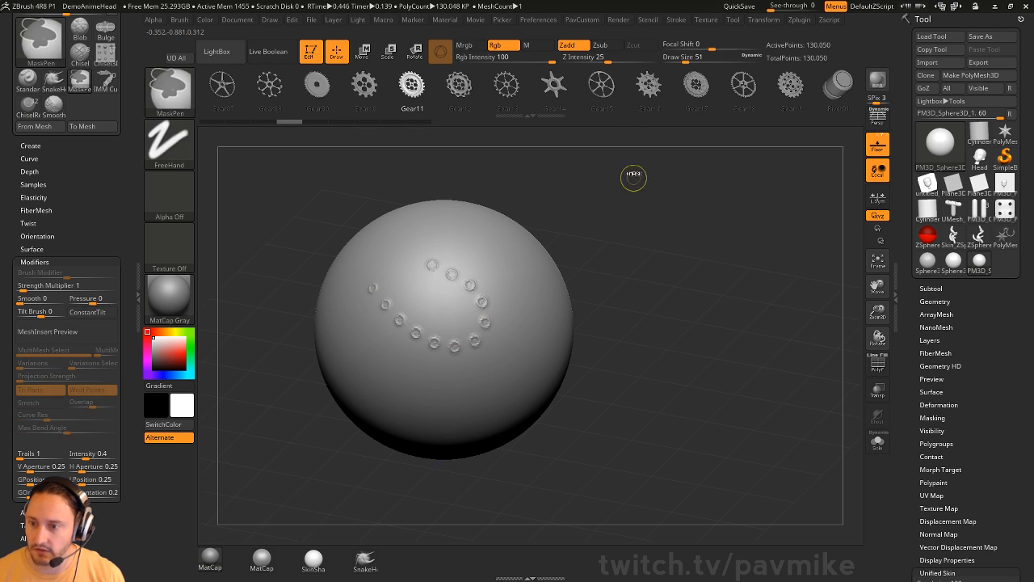
{"action": "key", "text": "ctrl+z"}
Adjust the stroke's LazyStep spacing, testing gear rows on the sphere and undoing them
{"action": "left_click", "coordinate": [676, 20]}
{"action": "left_click_drag", "start_coordinate": [688, 185], "coordinate": [700, 185]}
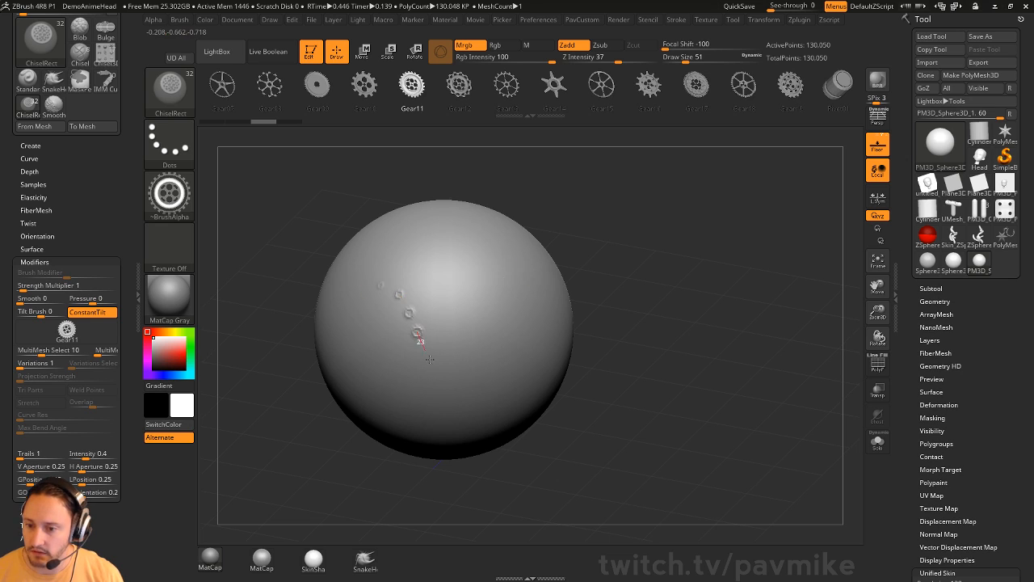
{"action": "key", "text": "ctrl+z"}
{"action": "left_click", "coordinate": [675, 20]}
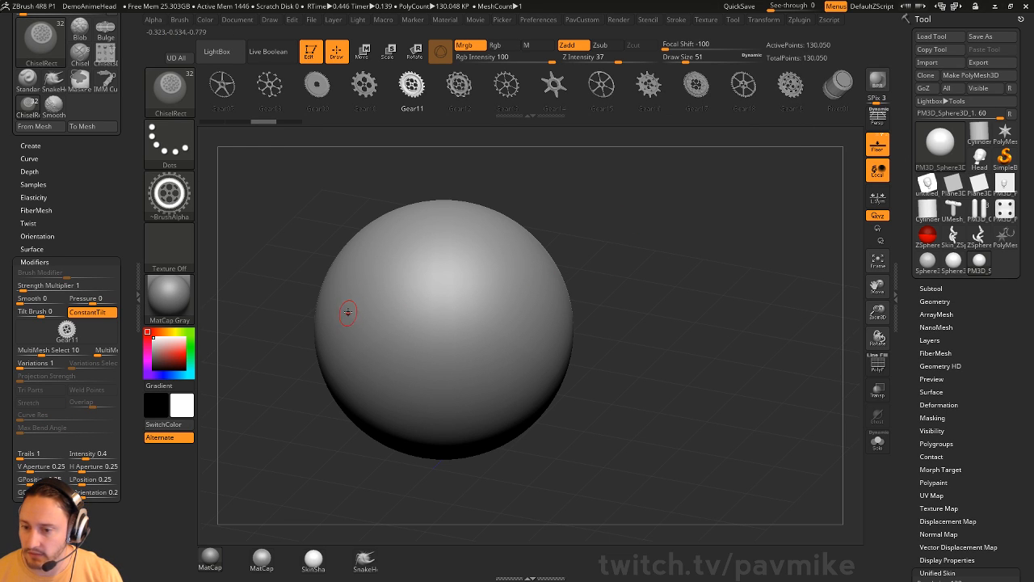
{"action": "mouse_move", "coordinate": [348, 313]}
{"action": "left_mouse_down"}
{"action": "mouse_move", "coordinate": [403, 347]}
{"action": "mouse_move", "coordinate": [494, 273]}
{"action": "left_mouse_up"}
{"action": "key", "text": "ctrl"}
{"action": "key", "text": "ctrl+z"}
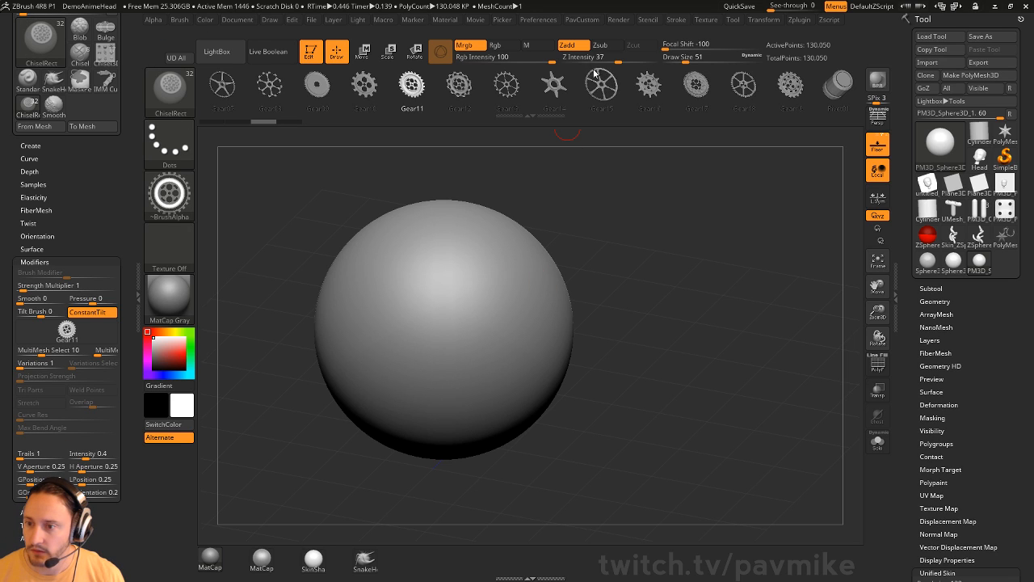
Set the draw size to 104 and Z intensity to 54, try gear rows on the sphere and undo them
{"action": "key", "text": "s"}
{"action": "mouse_move", "coordinate": [370, 269]}
{"action": "left_mouse_down"}
{"action": "mouse_move", "coordinate": [392, 303]}
{"action": "mouse_move", "coordinate": [502, 295]}
{"action": "mouse_move", "coordinate": [445, 246]}
{"action": "left_mouse_up"}
{"action": "key", "text": "ctrl+z"}
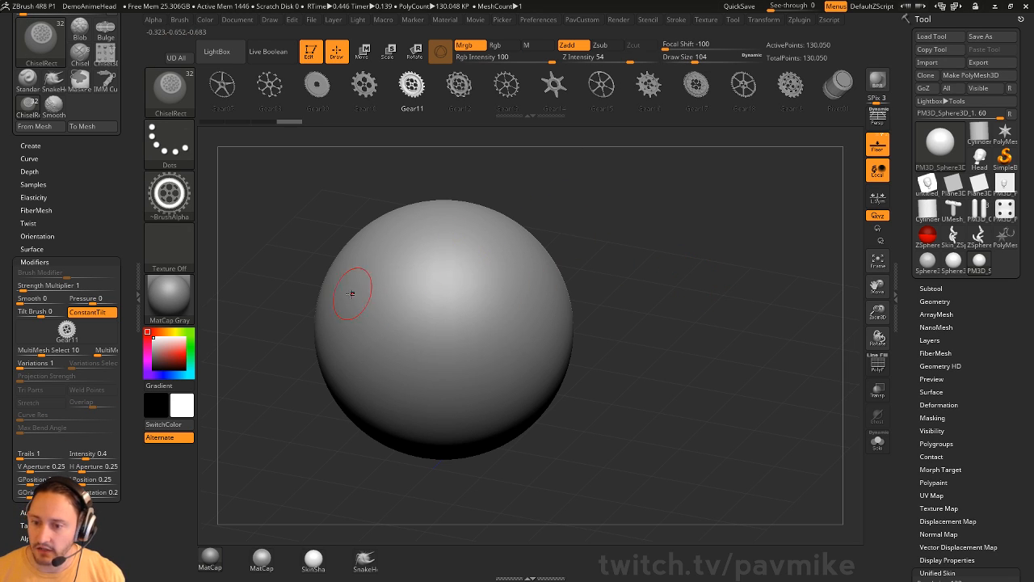
{"action": "mouse_move", "coordinate": [380, 282]}
{"action": "left_mouse_down"}
{"action": "mouse_move", "coordinate": [411, 316]}
{"action": "mouse_move", "coordinate": [473, 231]}
{"action": "left_mouse_up"}
{"action": "key", "text": "ctrl+z"}
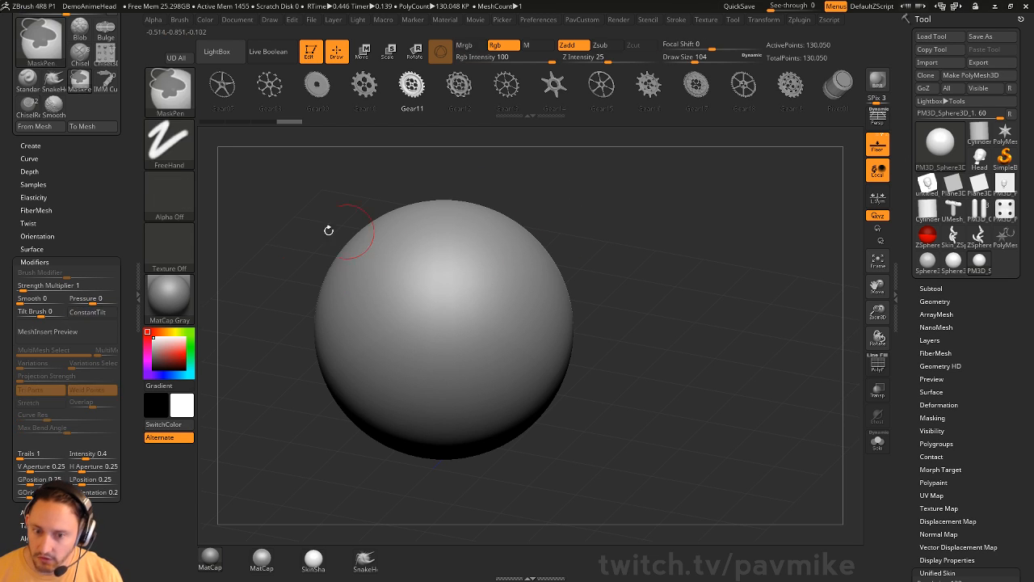
Expand the brush's Alpha and Texture settings and set High Magnify to 3
{"action": "left_click_drag", "start_coordinate": [84, 227], "coordinate": [84, 6]}
{"action": "key", "text": "shift"}
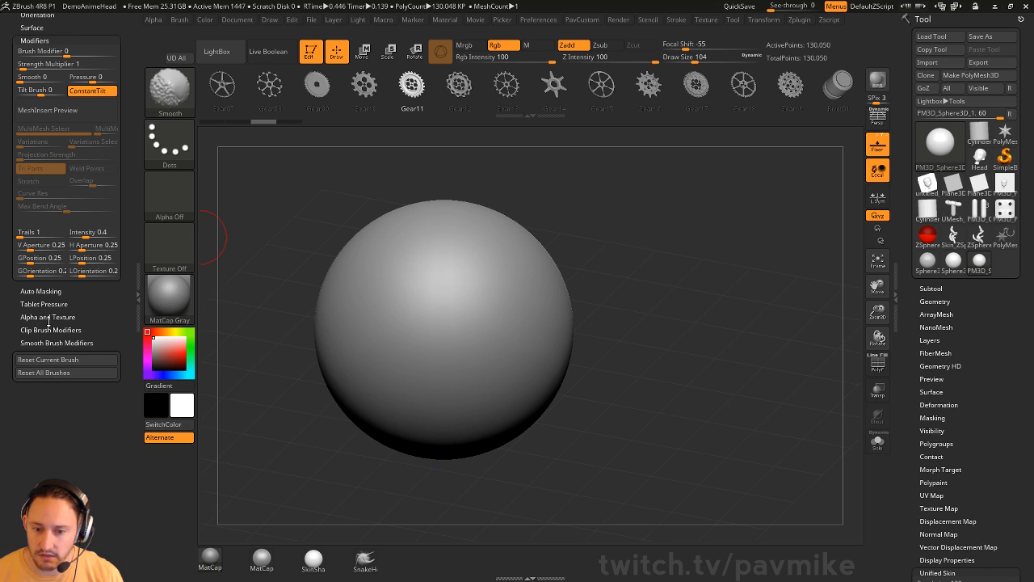
{"action": "left_click", "coordinate": [48, 320], "text": "shift"}
{"action": "left_click", "coordinate": [85, 418]}
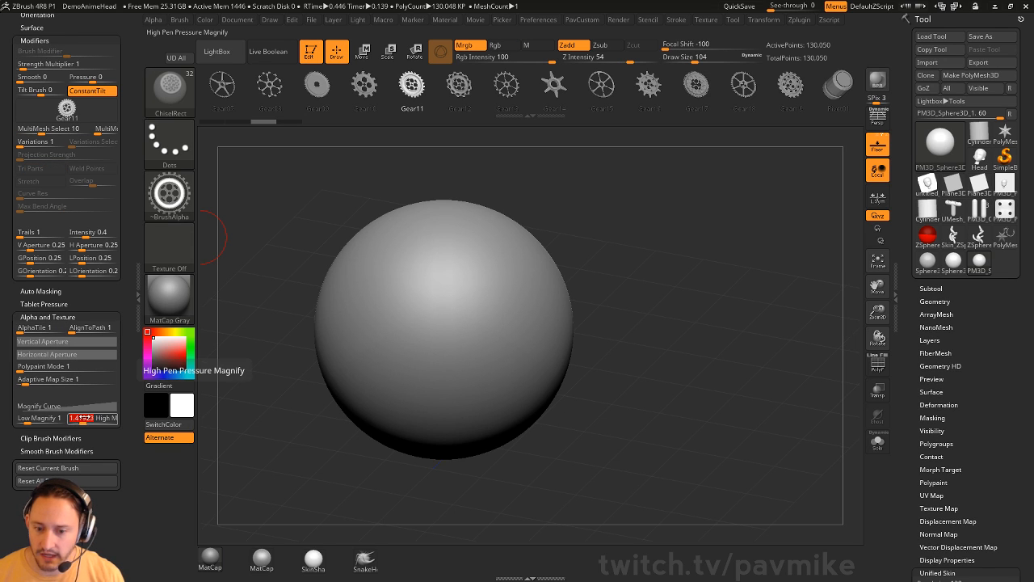
{"action": "left_click_drag", "start_coordinate": [628, 261], "coordinate": [667, 244]}
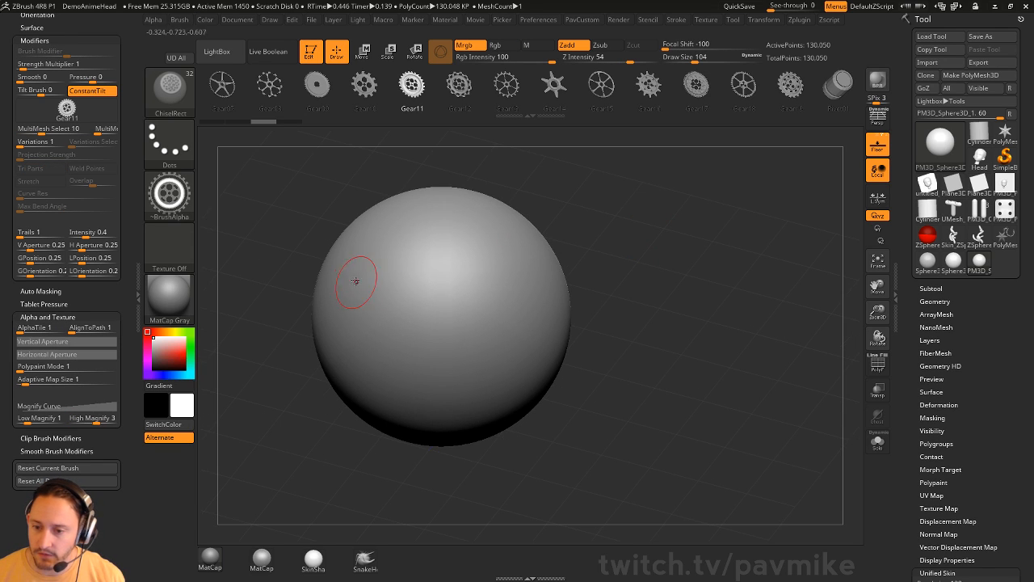
Draw a U-shaped chain of Gear11 shapes on the sphere and a curved chain of Rivet01 rings above it
{"action": "mouse_move", "coordinate": [388, 294]}
{"action": "left_mouse_down"}
{"action": "mouse_move", "coordinate": [416, 343]}
{"action": "mouse_move", "coordinate": [460, 354]}
{"action": "mouse_move", "coordinate": [481, 313]}
{"action": "left_mouse_up"}
{"action": "left_click", "coordinate": [834, 84]}
{"action": "left_click_drag", "start_coordinate": [379, 246], "coordinate": [402, 243]}
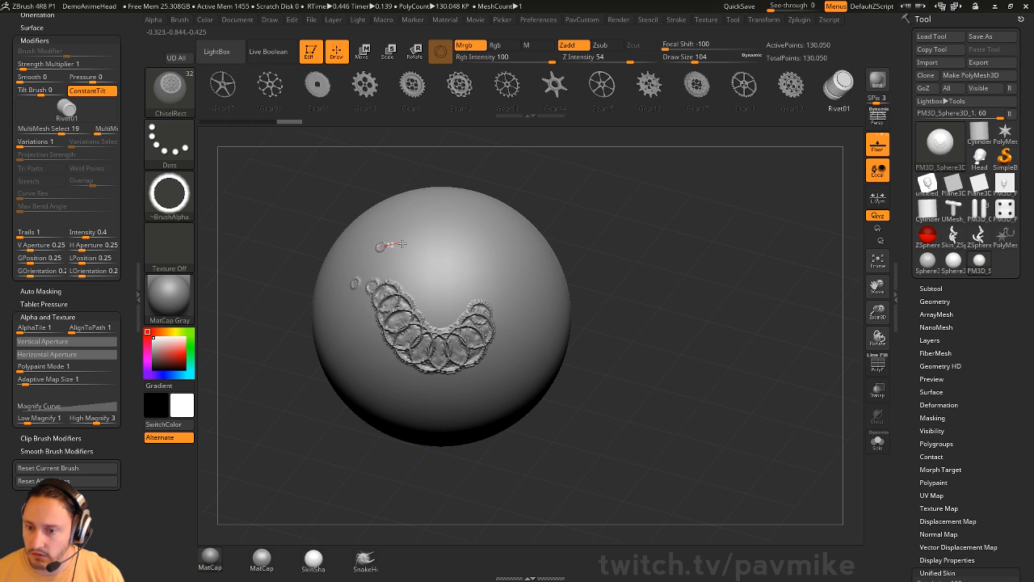
{"action": "mouse_move", "coordinate": [425, 285]}
{"action": "left_mouse_down"}
{"action": "mouse_move", "coordinate": [486, 273]}
{"action": "mouse_move", "coordinate": [501, 255]}
{"action": "left_mouse_up"}
Select Rivet03, set the draw size to 59, try a rivet row on the sphere and undo all the strokes
{"action": "mouse_move", "coordinate": [807, 104]}
{"action": "left_mouse_down"}
{"action": "mouse_move", "coordinate": [682, 115]}
{"action": "mouse_move", "coordinate": [726, 110]}
{"action": "left_mouse_up"}
{"action": "left_click", "coordinate": [841, 87]}
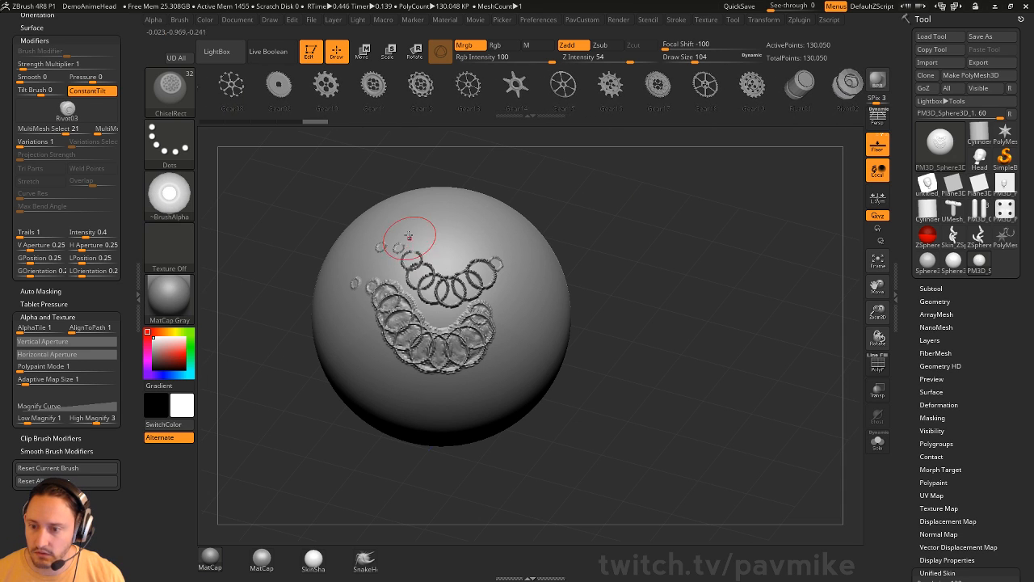
{"action": "mouse_move", "coordinate": [409, 221]}
{"action": "left_mouse_down"}
{"action": "mouse_move", "coordinate": [446, 235]}
{"action": "mouse_move", "coordinate": [525, 218]}
{"action": "left_mouse_up"}
{"action": "left_click_drag", "start_coordinate": [630, 255], "coordinate": [572, 279]}
{"action": "key", "text": "ctrl+z"}
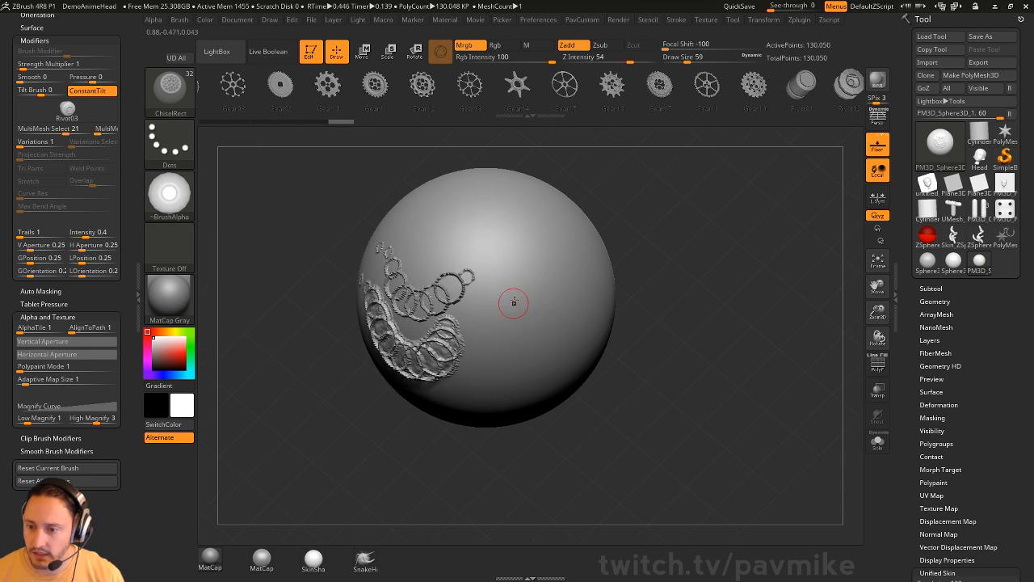
{"action": "key", "text": "ctrl+z"}
{"action": "key", "text": "ctrl+z"}
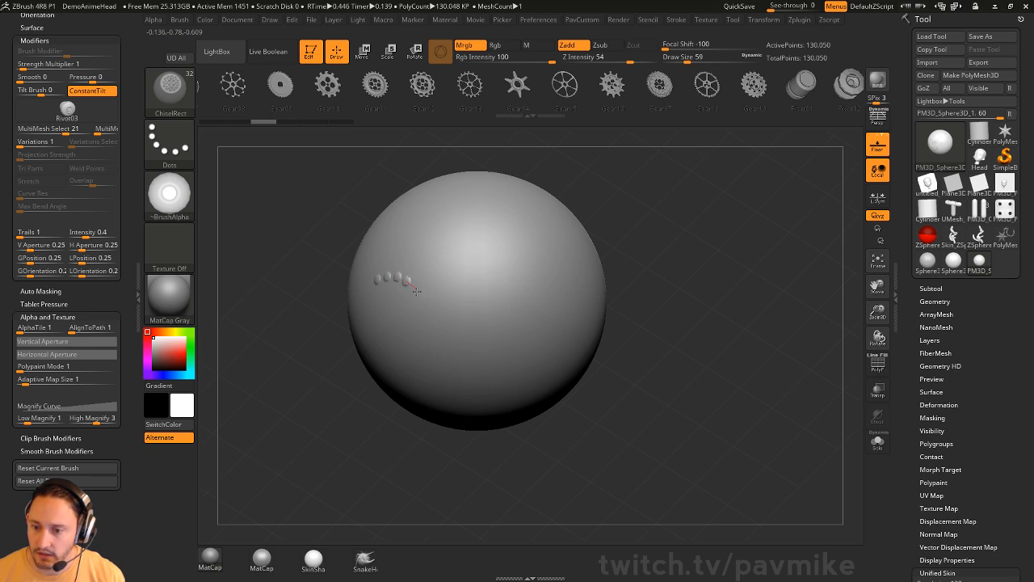
Draw a U-shaped row of Rivet03 shapes across the sphere's front and set High Magnify to 1
{"action": "left_click_drag", "start_coordinate": [441, 343], "coordinate": [519, 285]}
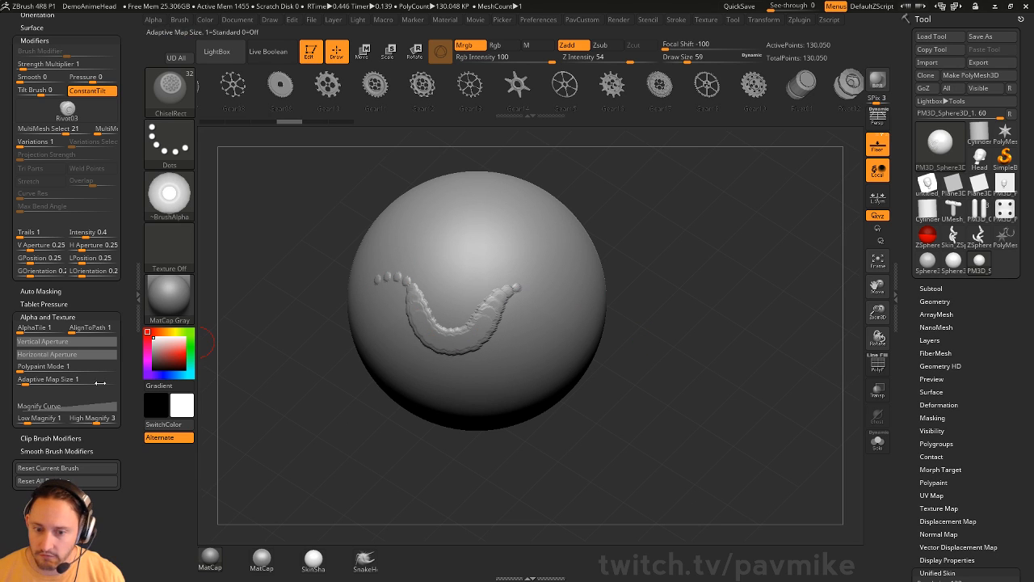
{"action": "left_click", "coordinate": [99, 418]}
{"action": "type", "text": "1"}
{"action": "key", "text": "Return"}
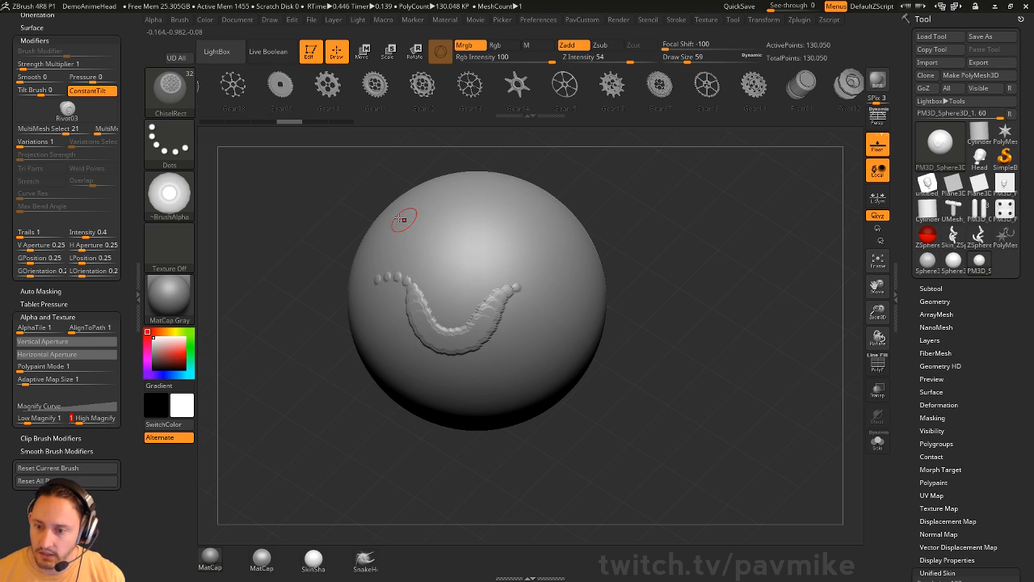
Draw a wavy Rivet03 row above the U-shaped one, inspect both rows and undo them
{"action": "left_click_drag", "start_coordinate": [408, 250], "coordinate": [440, 298]}
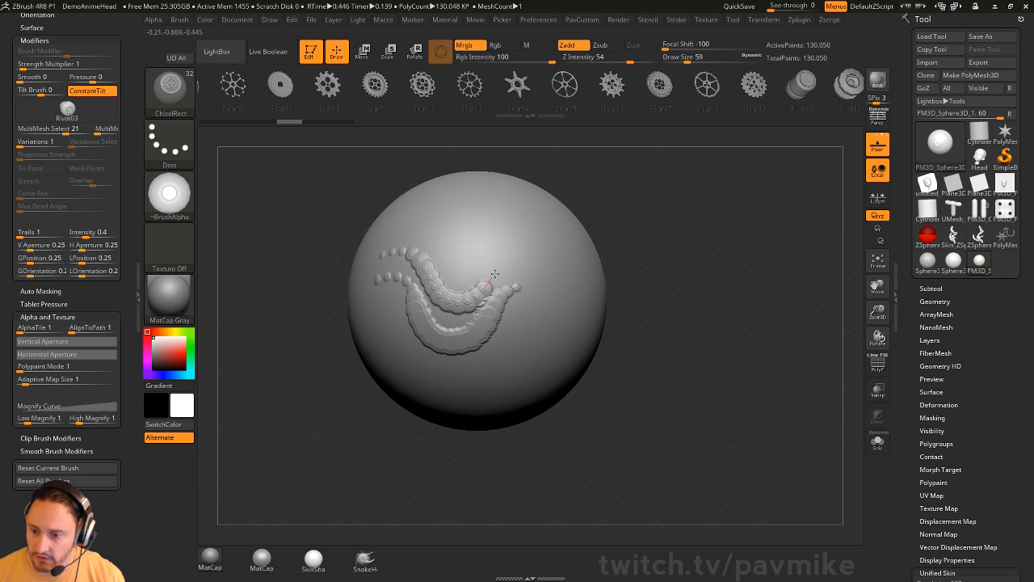
{"action": "left_click_drag", "start_coordinate": [494, 274], "coordinate": [550, 317]}
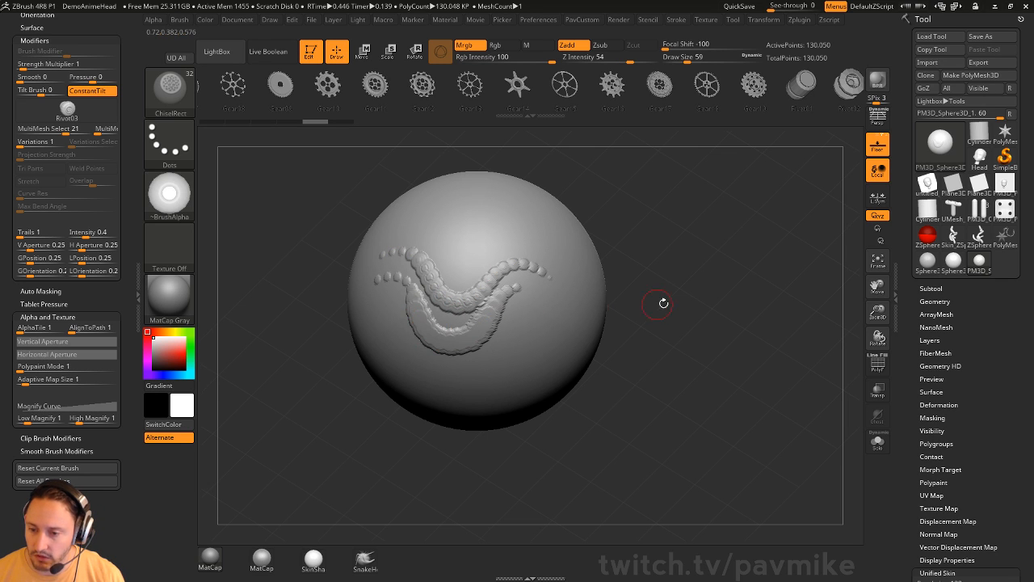
{"action": "mouse_move", "coordinate": [663, 303]}
{"action": "left_mouse_down"}
{"action": "mouse_move", "coordinate": [651, 307]}
{"action": "mouse_move", "coordinate": [656, 288]}
{"action": "left_mouse_up"}
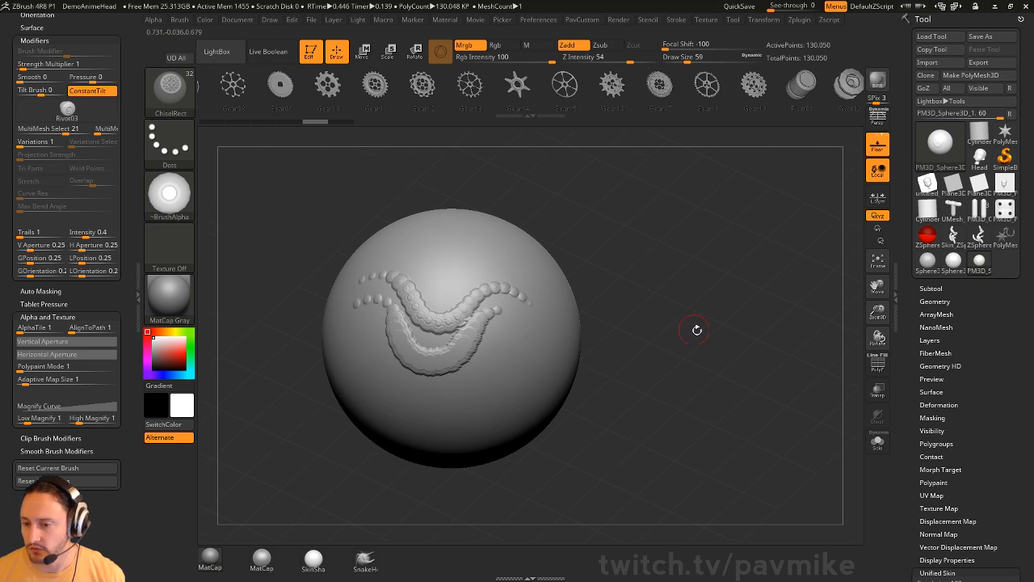
{"action": "key", "text": "ctrl+z"}
{"action": "key", "text": "ctrl+z"}
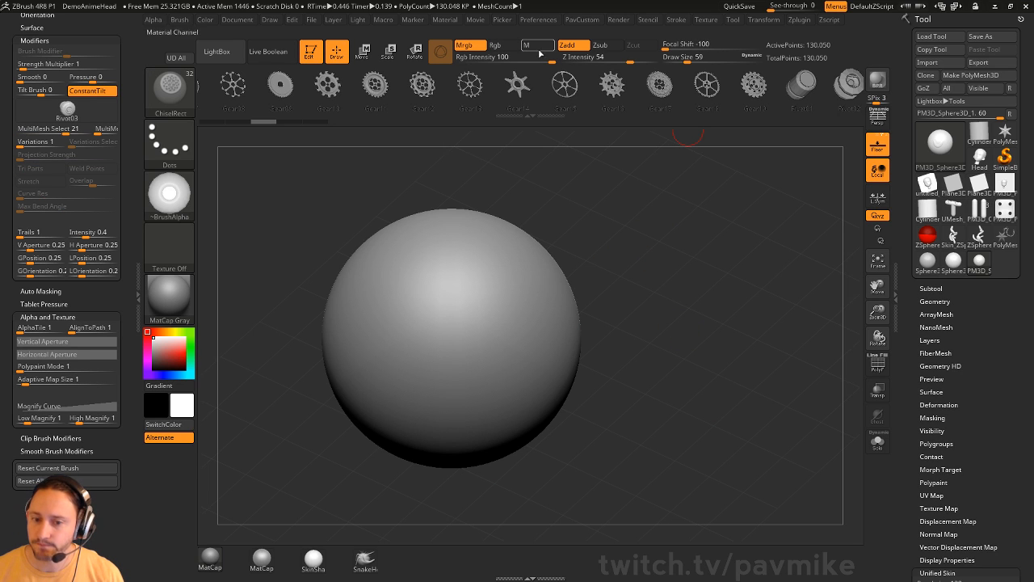
Select Gear14, draw a short diagonal row of it on the sphere and undo the row
{"action": "left_click", "coordinate": [334, 90]}
{"action": "left_click", "coordinate": [391, 97]}
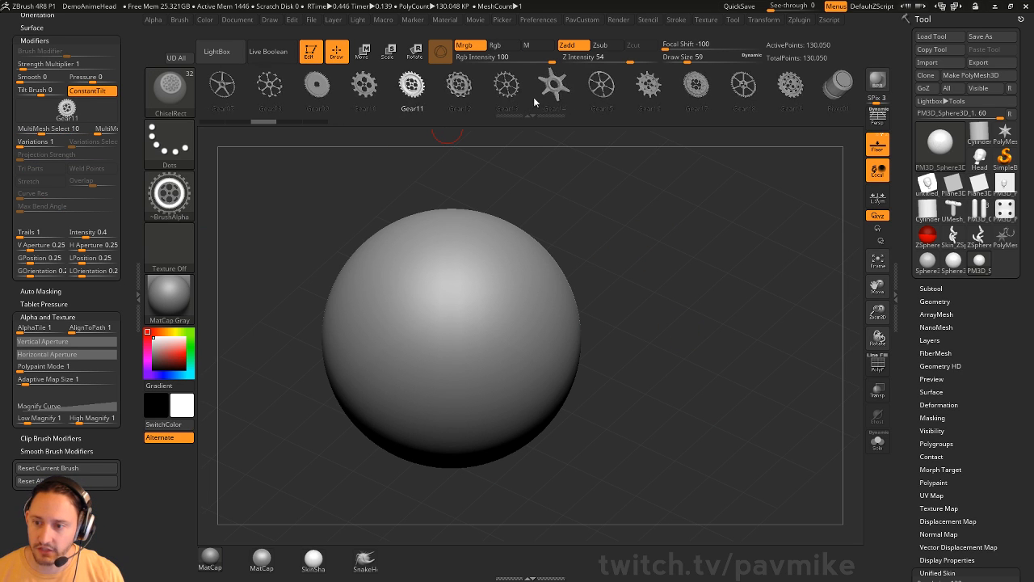
{"action": "left_click", "coordinate": [553, 85]}
{"action": "left_click_drag", "start_coordinate": [444, 309], "coordinate": [480, 334]}
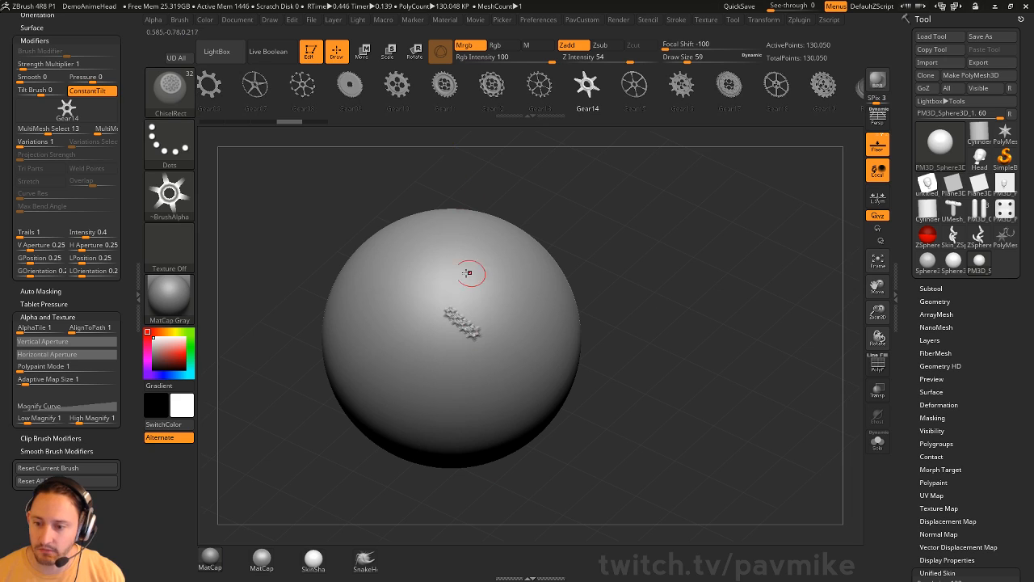
{"action": "key", "text": "ctrl+z"}
Set the MultiMesh Selector to 3, drawing three diagonal test rows of gears on the sphere and undoing them
{"action": "scroll", "coordinate": [81, 177], "scroll_direction": "up", "scroll_amount": 3}
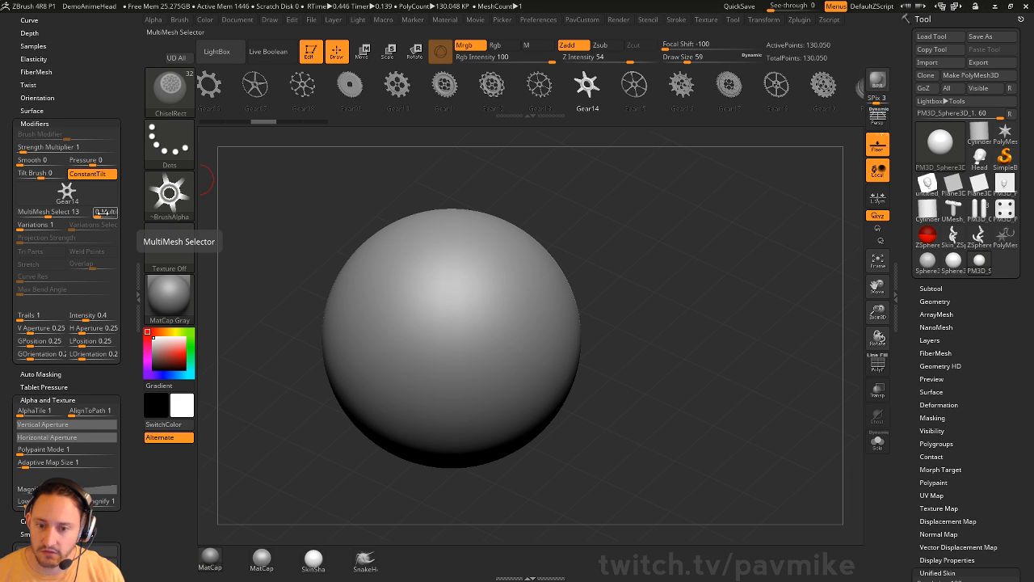
{"action": "left_click_drag", "start_coordinate": [102, 211], "coordinate": [106, 212]}
{"action": "left_click", "coordinate": [106, 214]}
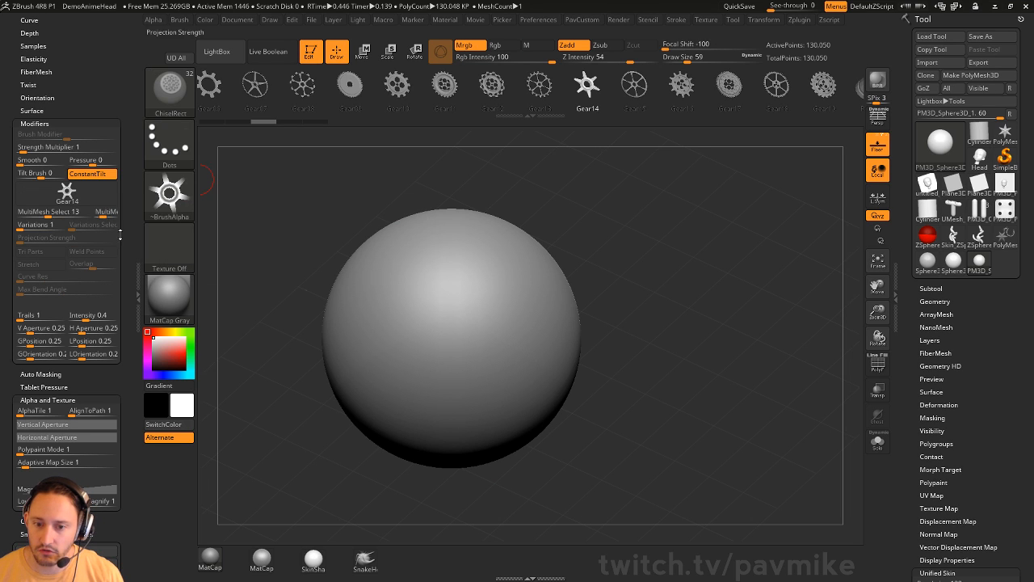
{"action": "mouse_move", "coordinate": [416, 294]}
{"action": "left_mouse_down"}
{"action": "mouse_move", "coordinate": [499, 365]}
{"action": "mouse_move", "coordinate": [525, 365]}
{"action": "left_mouse_up"}
{"action": "left_click_drag", "start_coordinate": [462, 290], "coordinate": [530, 340]}
{"action": "mouse_move", "coordinate": [488, 267]}
{"action": "left_mouse_down"}
{"action": "mouse_move", "coordinate": [535, 304]}
{"action": "mouse_move", "coordinate": [567, 309]}
{"action": "left_mouse_up"}
{"action": "key", "text": "ctrl+z"}
{"action": "key", "text": "ctrl+z"}
{"action": "key", "text": "ctrl+z"}
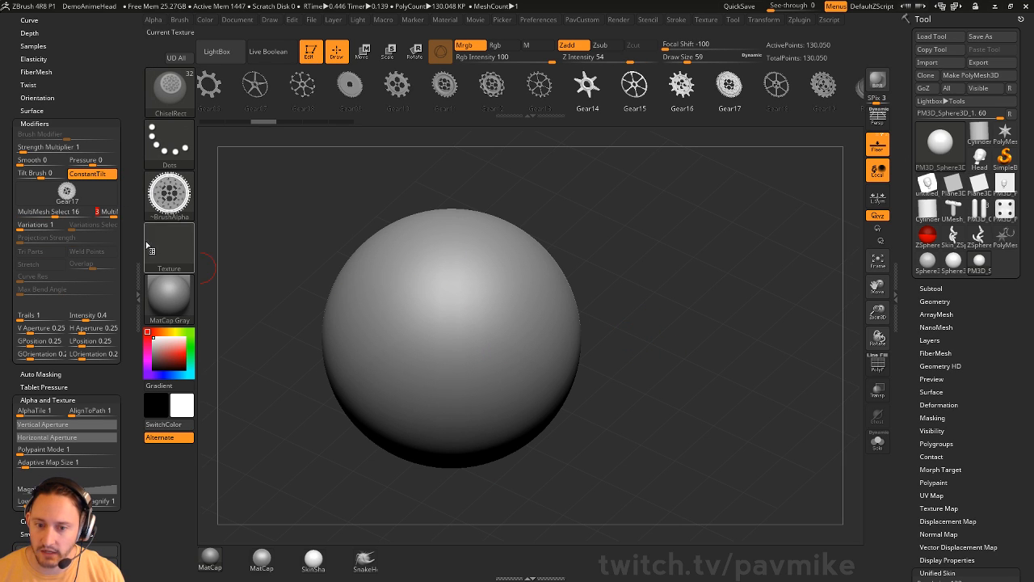
Draw five diagonal rows of varied gears across the sphere's front and a wider row below them at draw size 132
{"action": "mouse_move", "coordinate": [364, 287]}
{"action": "left_mouse_down"}
{"action": "mouse_move", "coordinate": [420, 369]}
{"action": "mouse_move", "coordinate": [463, 353]}
{"action": "left_mouse_up"}
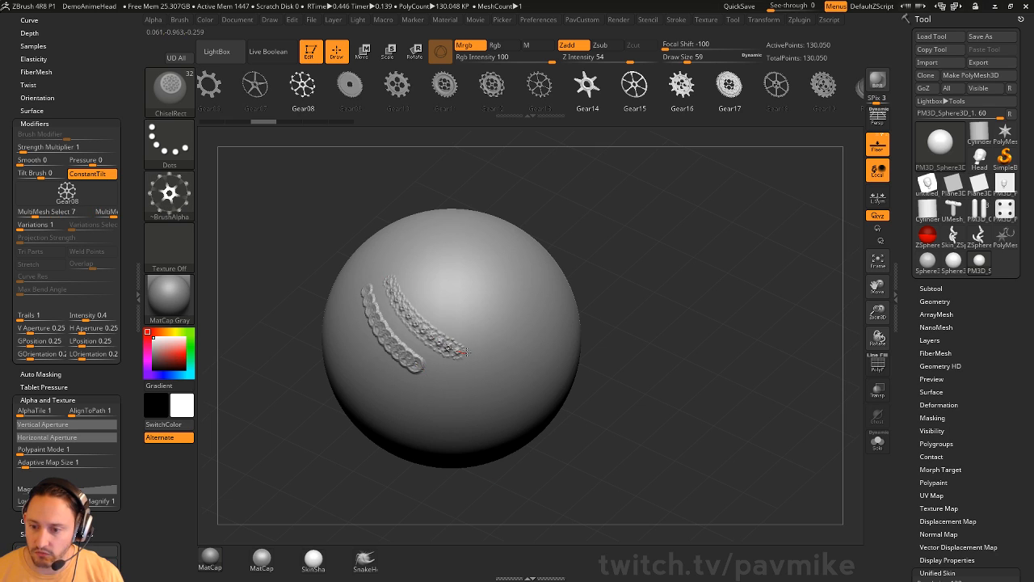
{"action": "left_click_drag", "start_coordinate": [421, 266], "coordinate": [489, 331]}
{"action": "left_click_drag", "start_coordinate": [460, 257], "coordinate": [529, 350]}
{"action": "key", "text": "s"}
{"action": "mouse_move", "coordinate": [511, 260]}
{"action": "left_mouse_down"}
{"action": "mouse_move", "coordinate": [539, 345]}
{"action": "mouse_move", "coordinate": [527, 333]}
{"action": "left_mouse_up"}
{"action": "left_click_drag", "start_coordinate": [399, 395], "coordinate": [495, 404]}
{"action": "left_click_drag", "start_coordinate": [584, 432], "coordinate": [634, 359]}
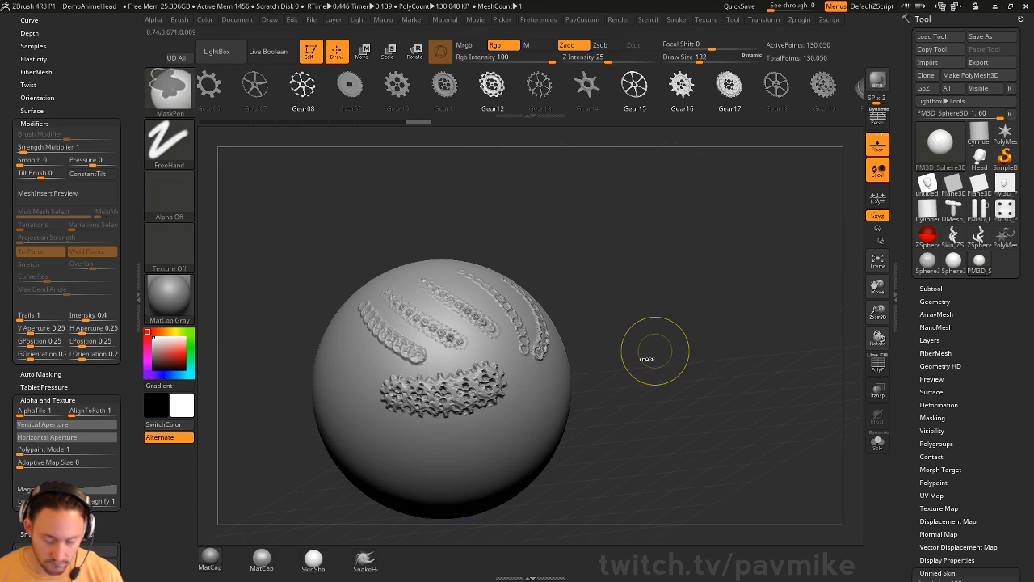
Subdivide the sphere, set the draw size to 120 and draw more rows of varied shapes around the wide gear row
{"action": "key", "text": "ctrl+d"}
{"action": "key", "text": "["}
{"action": "mouse_move", "coordinate": [389, 439]}
{"action": "left_mouse_down"}
{"action": "mouse_move", "coordinate": [481, 437]}
{"action": "mouse_move", "coordinate": [486, 482]}
{"action": "left_mouse_up"}
{"action": "left_click_drag", "start_coordinate": [681, 360], "coordinate": [561, 324], "text": "alt"}
{"action": "left_click_drag", "start_coordinate": [479, 348], "coordinate": [534, 294]}
{"action": "mouse_move", "coordinate": [514, 410]}
{"action": "left_mouse_down"}
{"action": "mouse_move", "coordinate": [570, 346]}
{"action": "mouse_move", "coordinate": [503, 379]}
{"action": "left_mouse_up"}
Draw three parallel diagonal rows of varied shapes on the sphere's empty side
{"action": "left_click_drag", "start_coordinate": [662, 279], "coordinate": [476, 386]}
{"action": "left_click_drag", "start_coordinate": [476, 386], "coordinate": [607, 315], "text": "alt"}
{"action": "left_click_drag", "start_coordinate": [561, 276], "coordinate": [606, 347]}
{"action": "left_click_drag", "start_coordinate": [593, 256], "coordinate": [658, 333]}
{"action": "left_click_drag", "start_coordinate": [675, 294], "coordinate": [618, 232]}
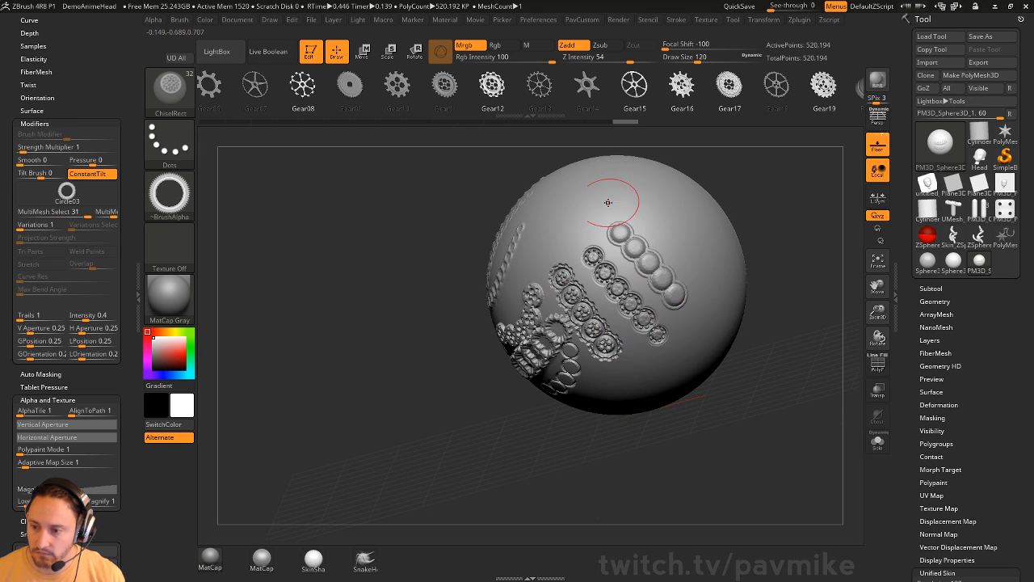